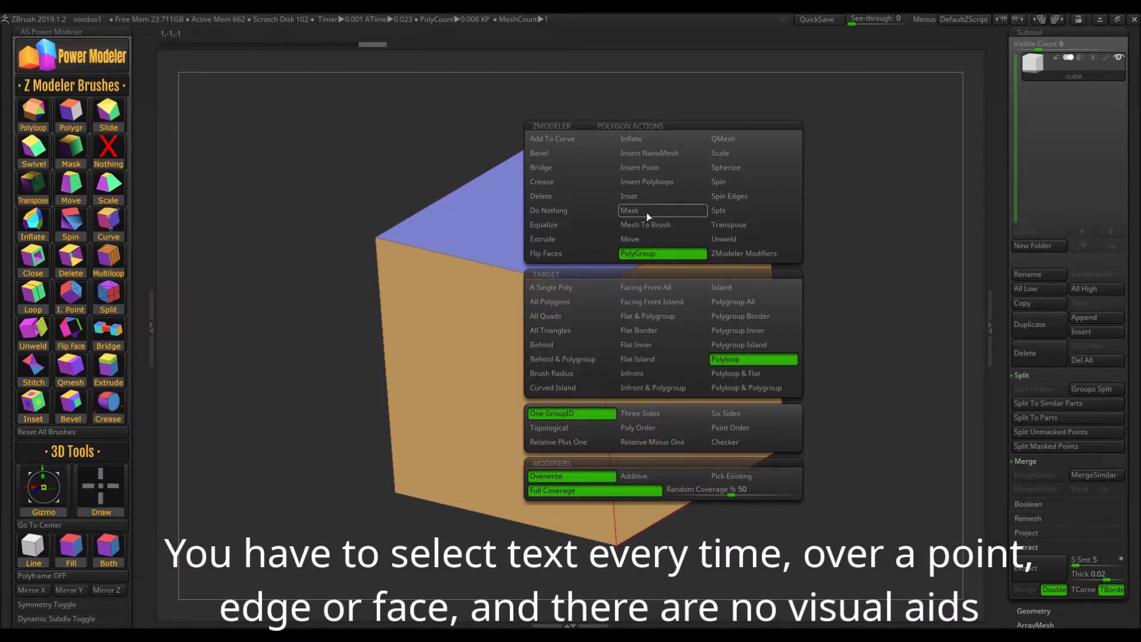
- Close the polygon actions list, then bring up the ZModeler corner and edge action menus
right_click(373, 235)
key(space)
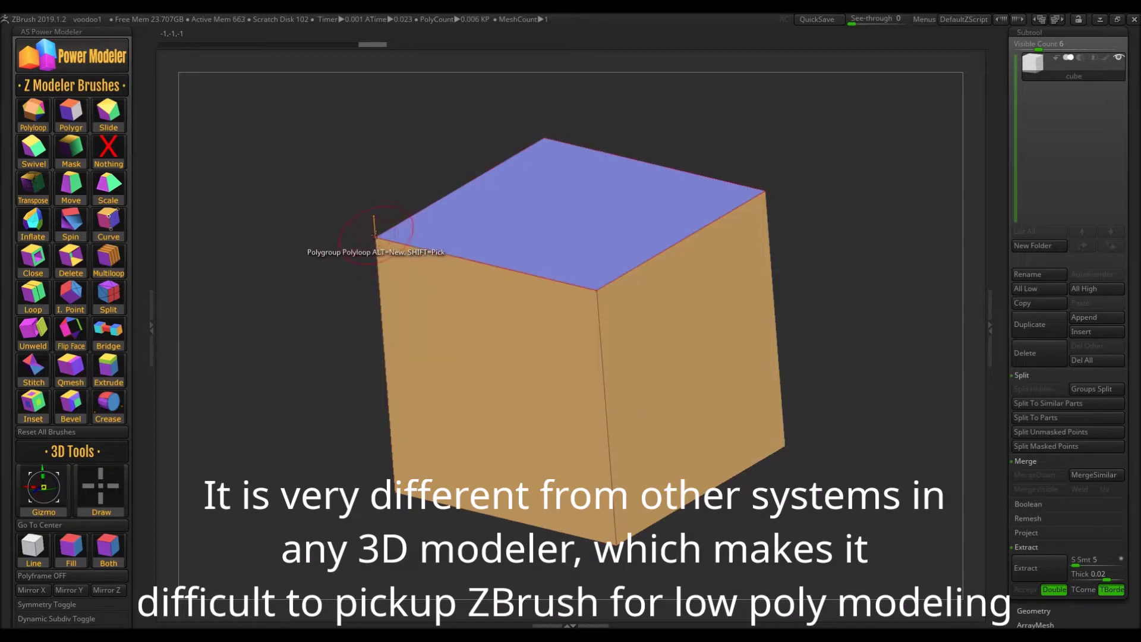
right_click(374, 236)
key(space)
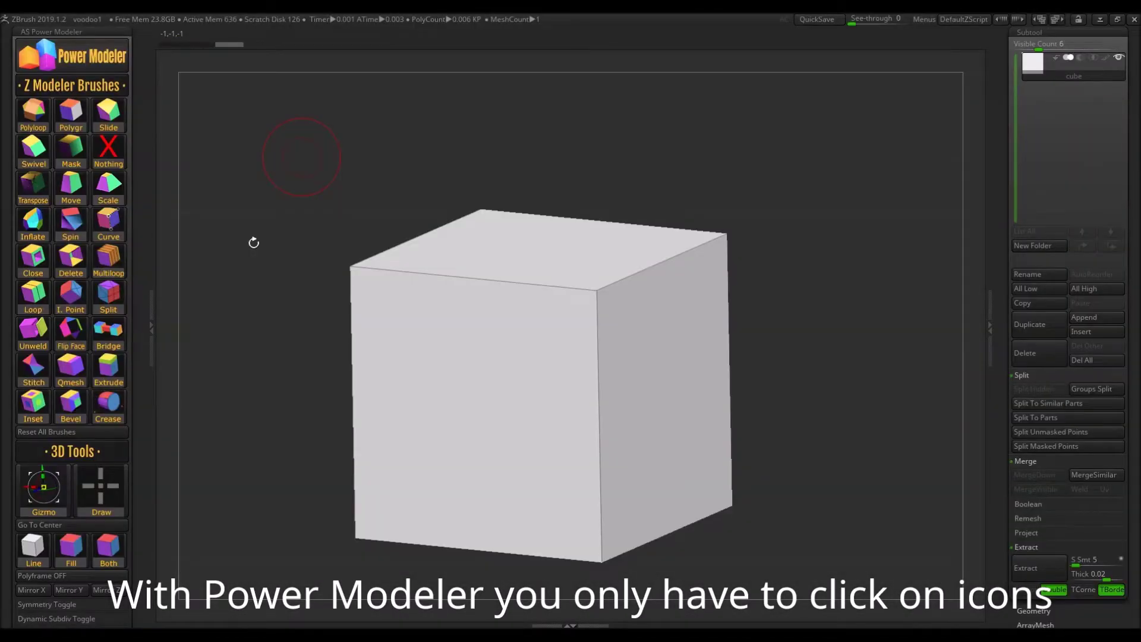
- Polygroup the cube's top, front and right faces, then its four side faces as one loop
click(512, 256)
click(471, 364)
click(665, 363)
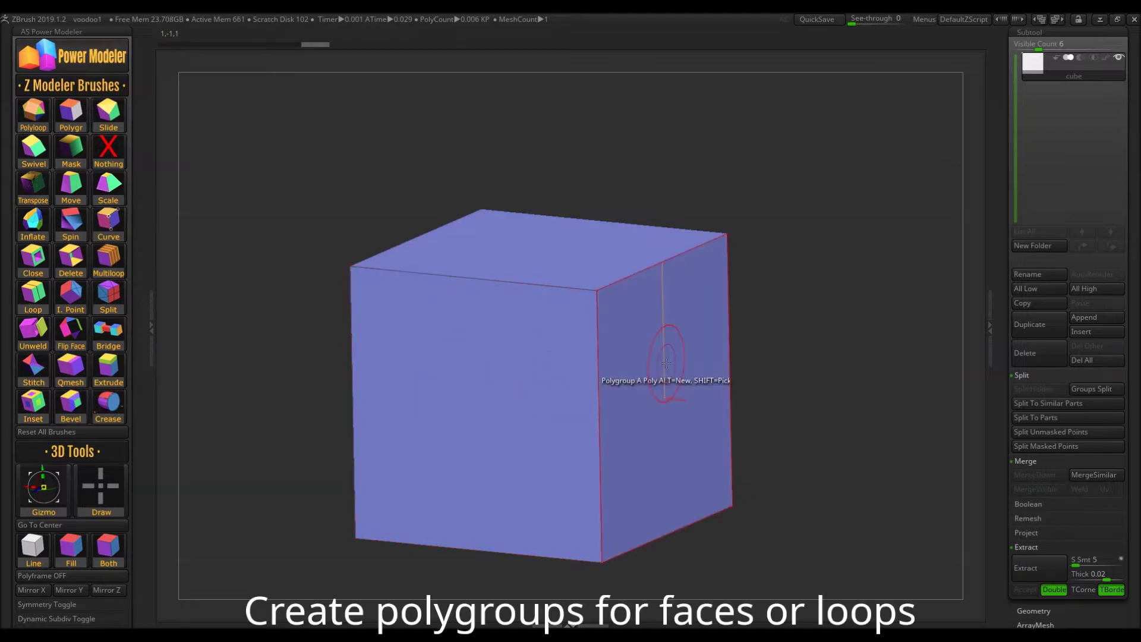
click(597, 378)
drag(321, 381, 195, 200)
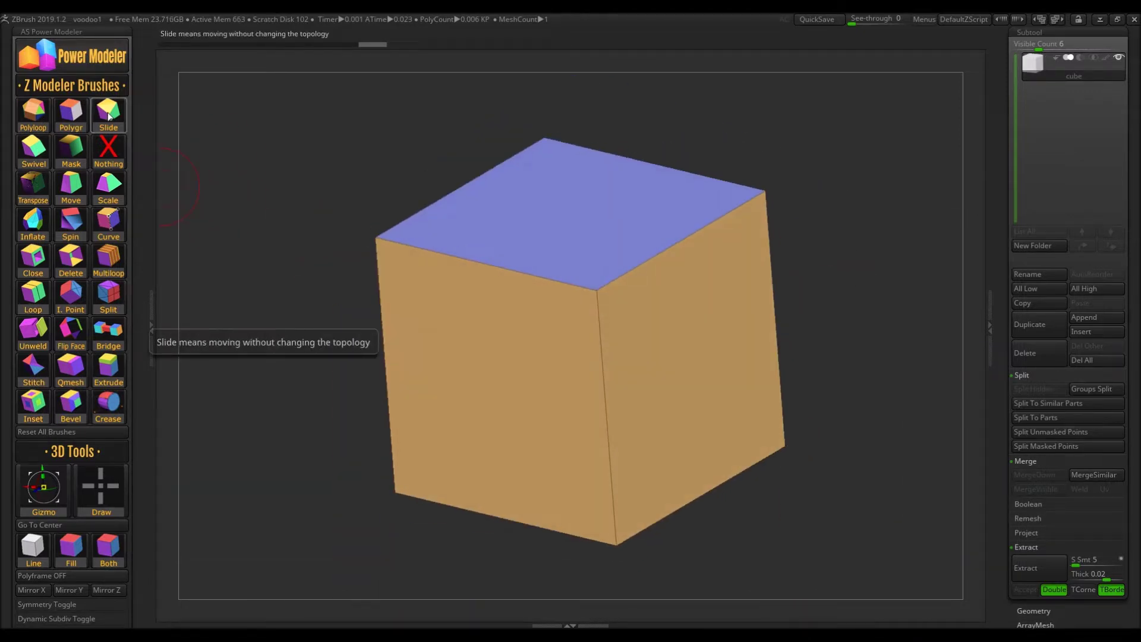
- Shrink and raise the top face to make a tall truncated pyramid
drag(594, 298, 535, 389)
drag(743, 386, 298, 239)
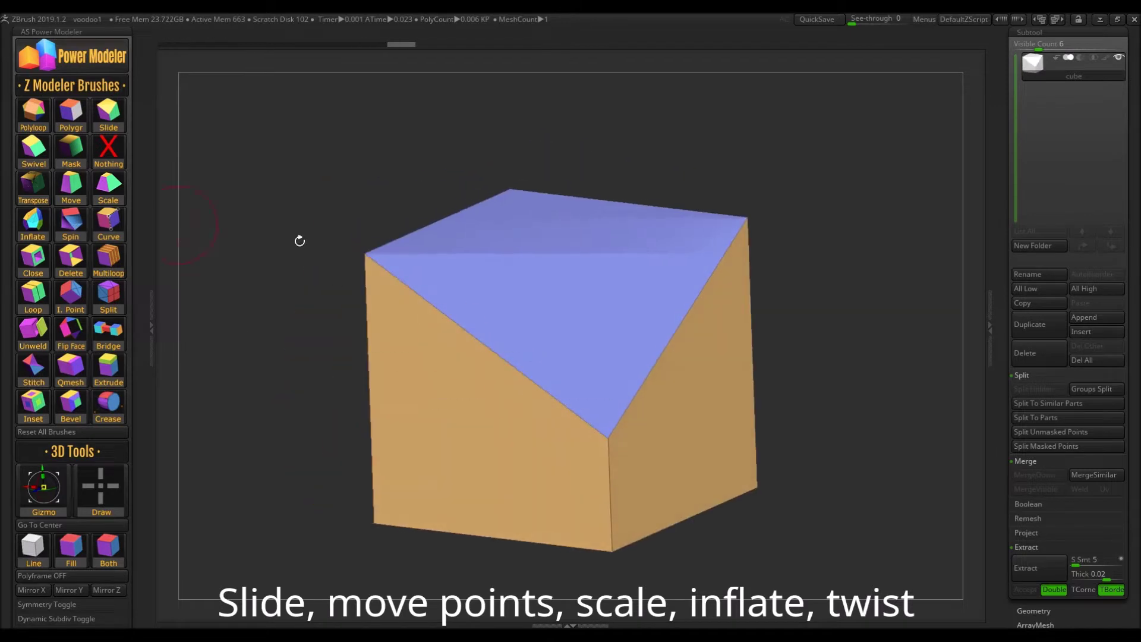
drag(534, 333, 582, 296)
key(ctrl+z)
drag(571, 244, 527, 445)
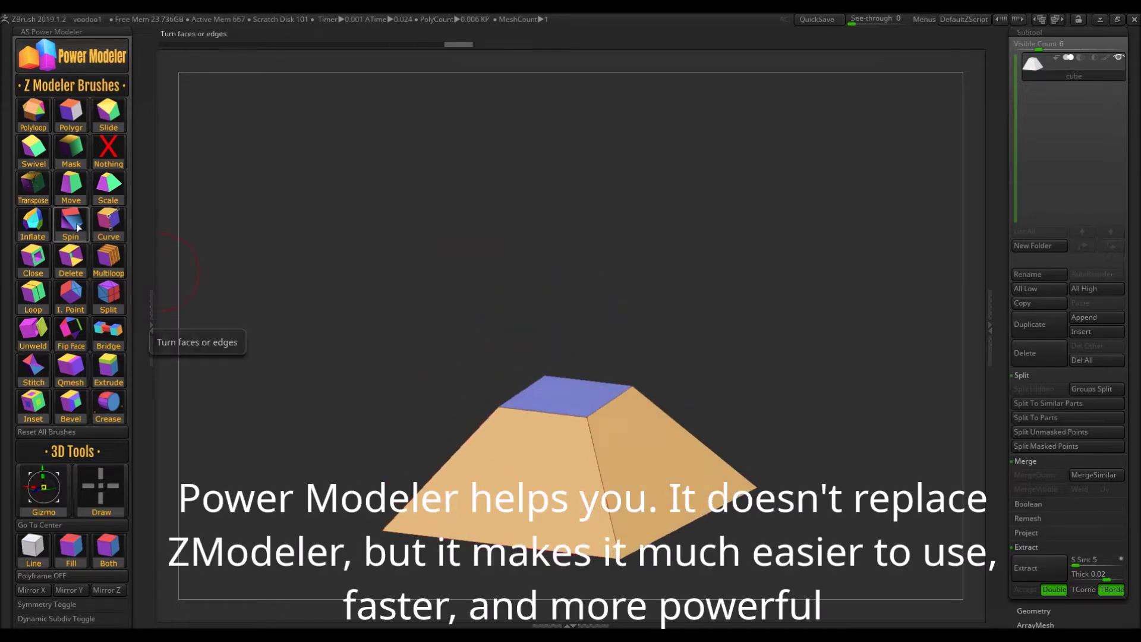
mouse_move(564, 395)
mouse_down()
mouse_move(613, 267)
mouse_move(633, 256)
mouse_up()
- Insert a horizontal loop band as its own polygroup and split the right face around a centre point
click(603, 347)
click(605, 324)
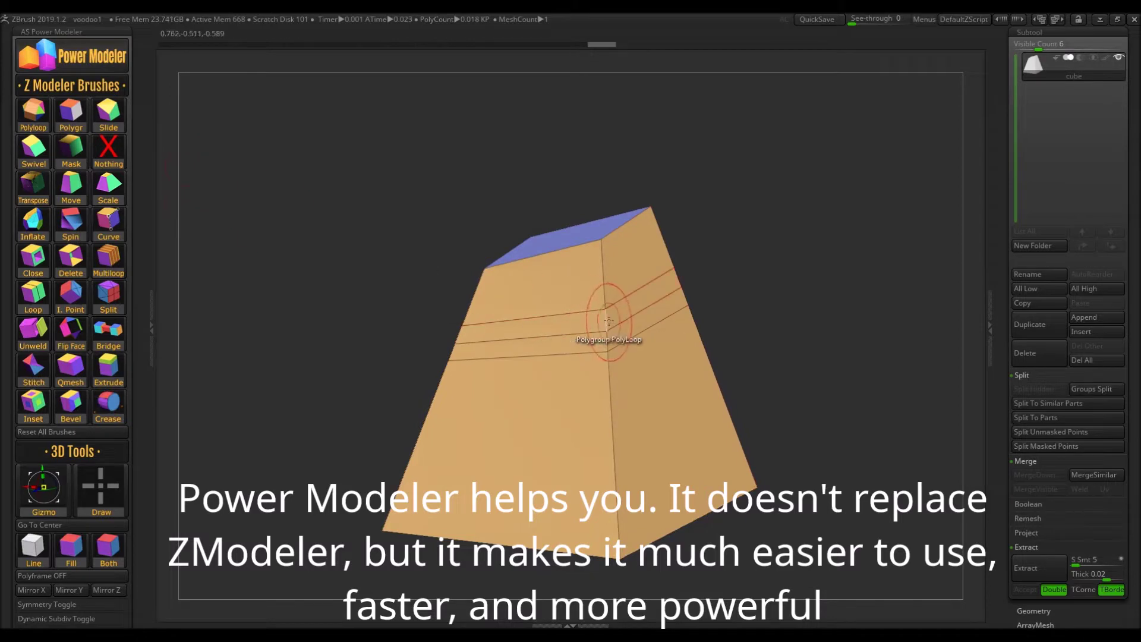
click(622, 313)
click(81, 303)
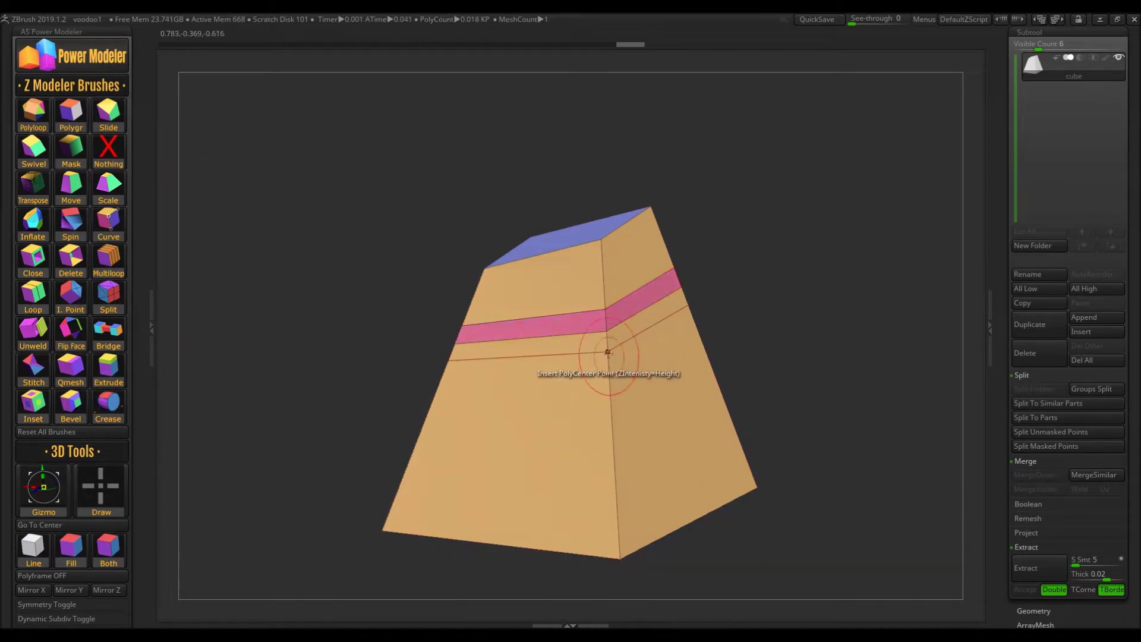
click(654, 426)
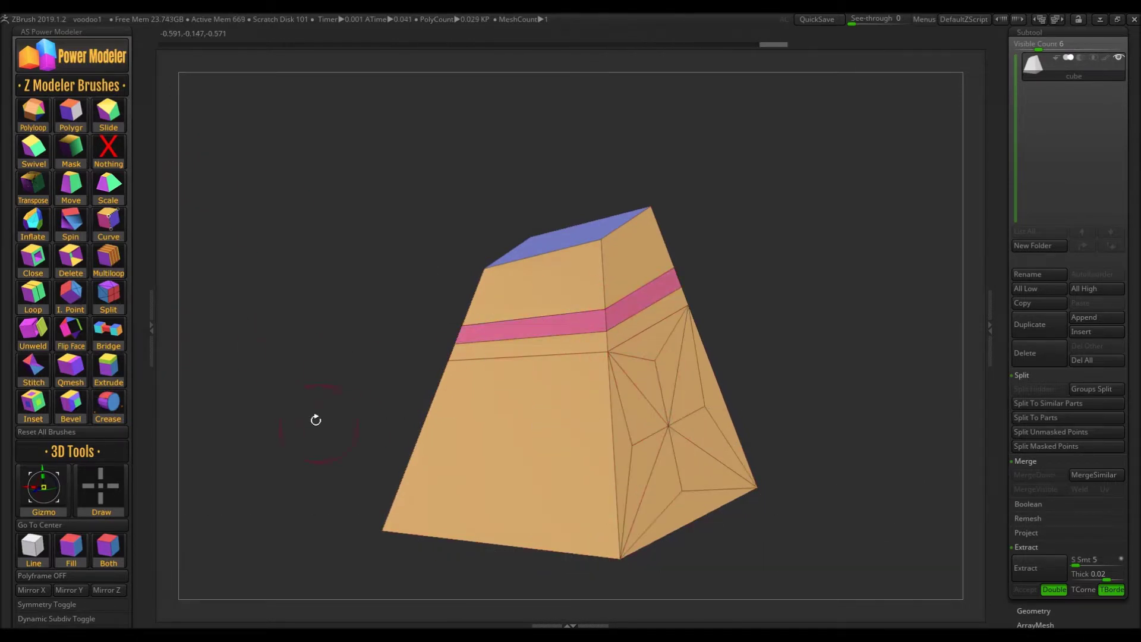
mouse_move(670, 420)
right_down()
mouse_move(604, 255)
mouse_move(529, 383)
right_up()
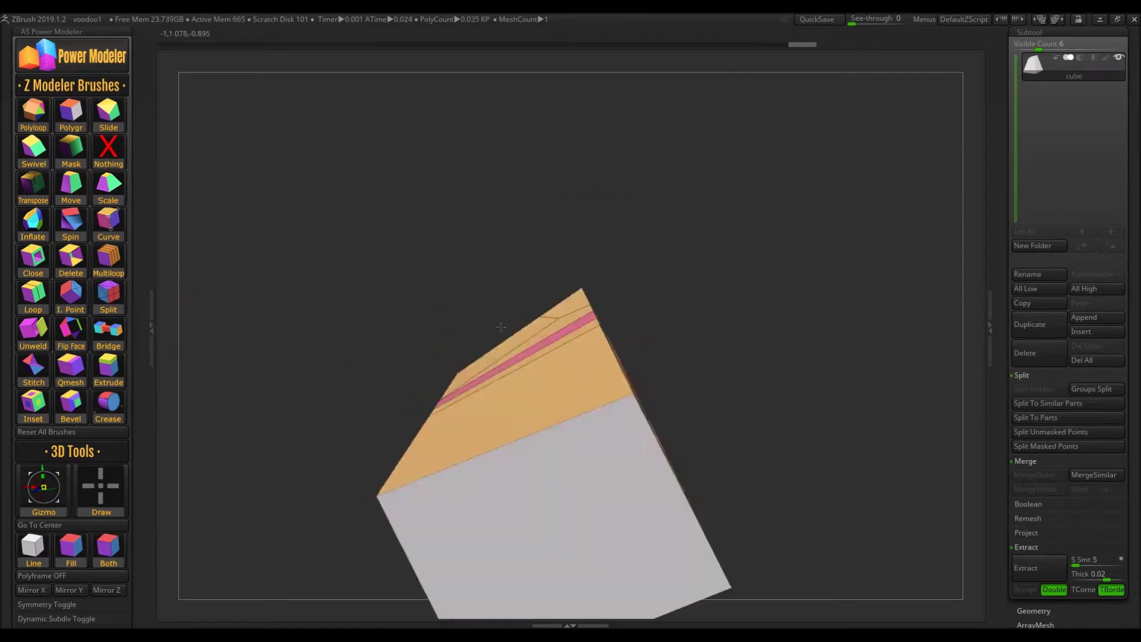
- Inset and extrude the end face into a long box, add a narrower bevelled box, and fill the open face
click(33, 402)
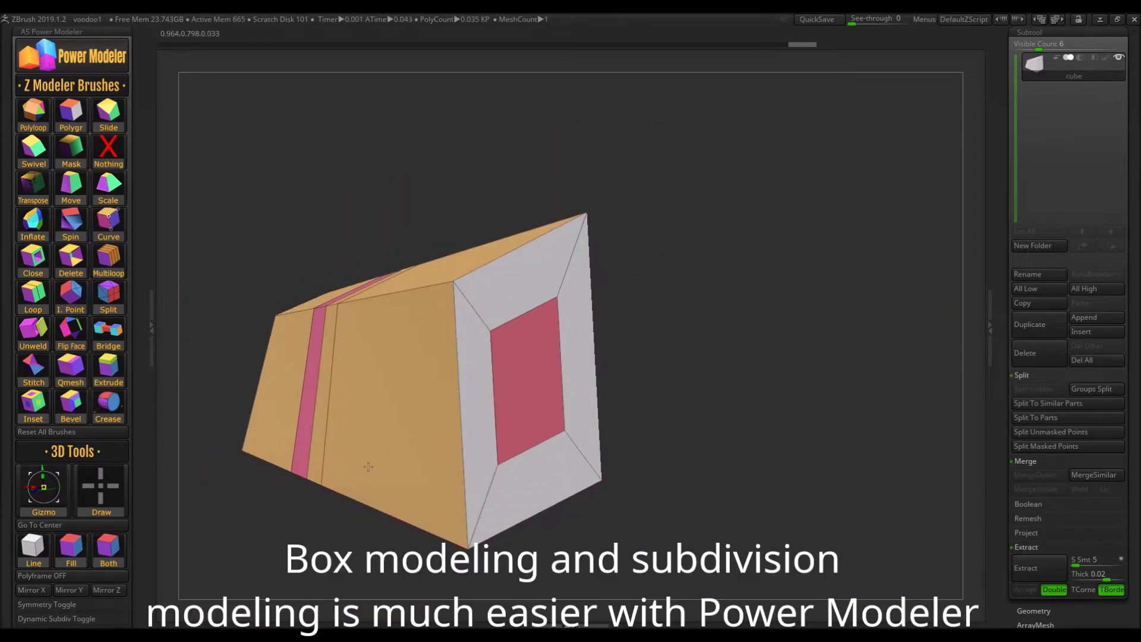
drag(531, 413, 832, 441)
click(108, 404)
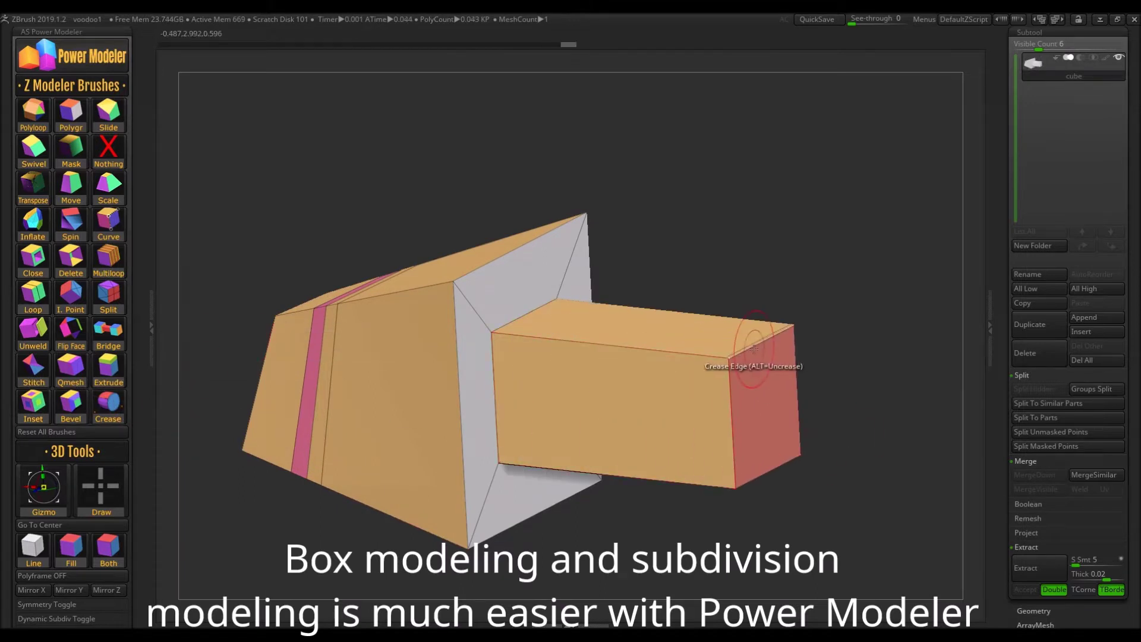
drag(750, 360, 892, 416)
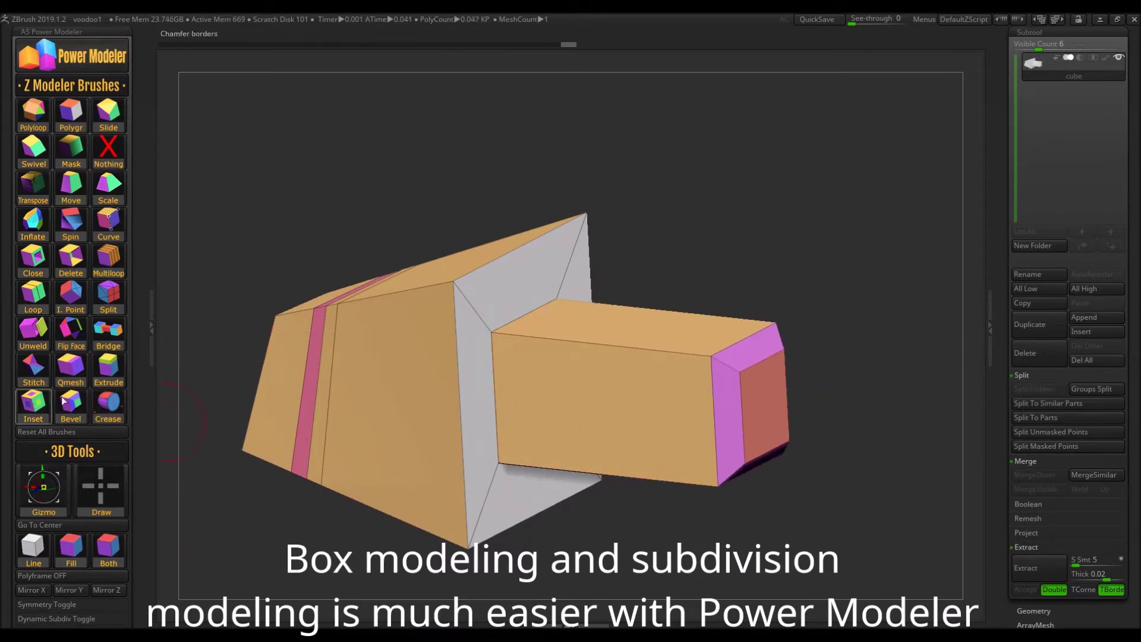
click(891, 416)
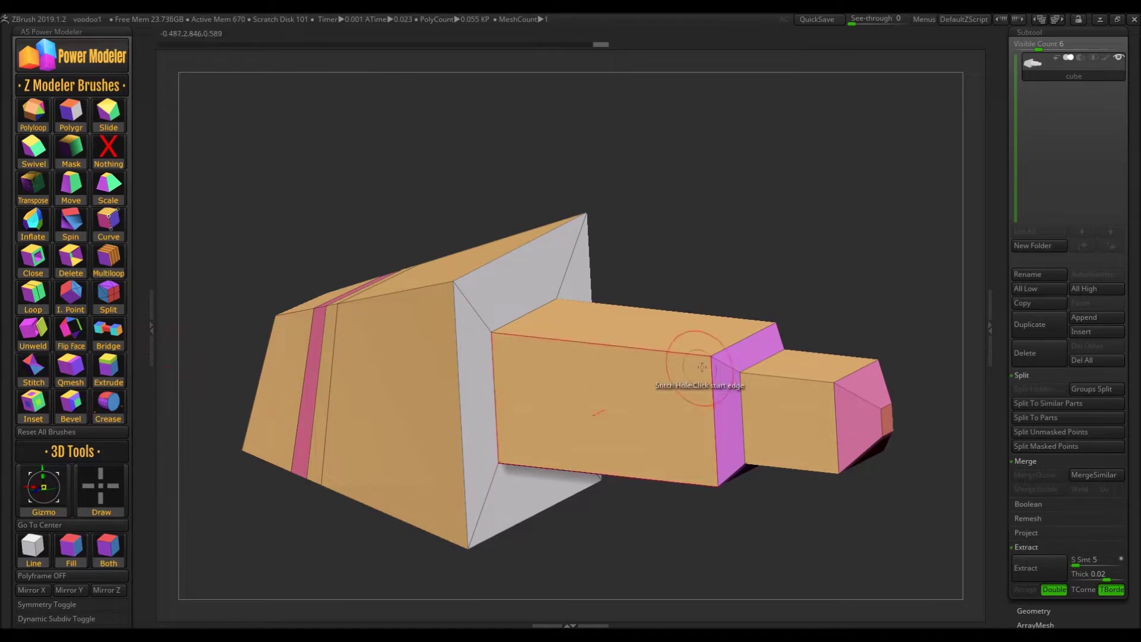
click(433, 306)
- Add two edge loops to the middle box and close the open hole with a polygon
click(121, 298)
drag(603, 339, 671, 353)
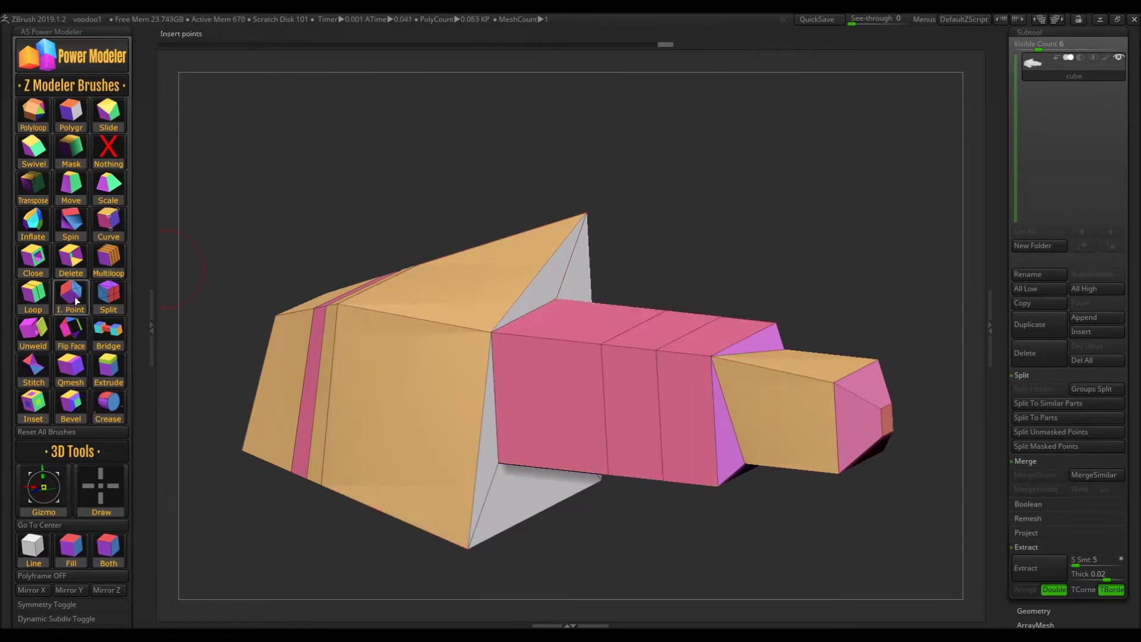
mouse_move(849, 404)
right_down()
mouse_move(483, 452)
mouse_move(565, 368)
right_up()
click(565, 366)
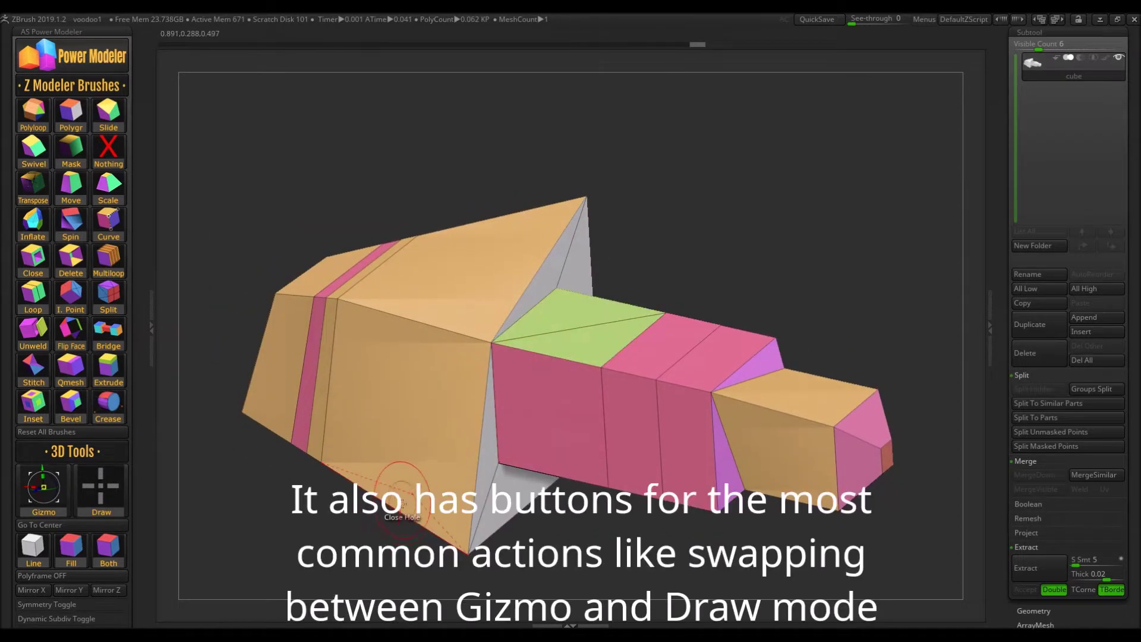
- Rotate the model around its pivot with the transform gizmo
click(52, 485)
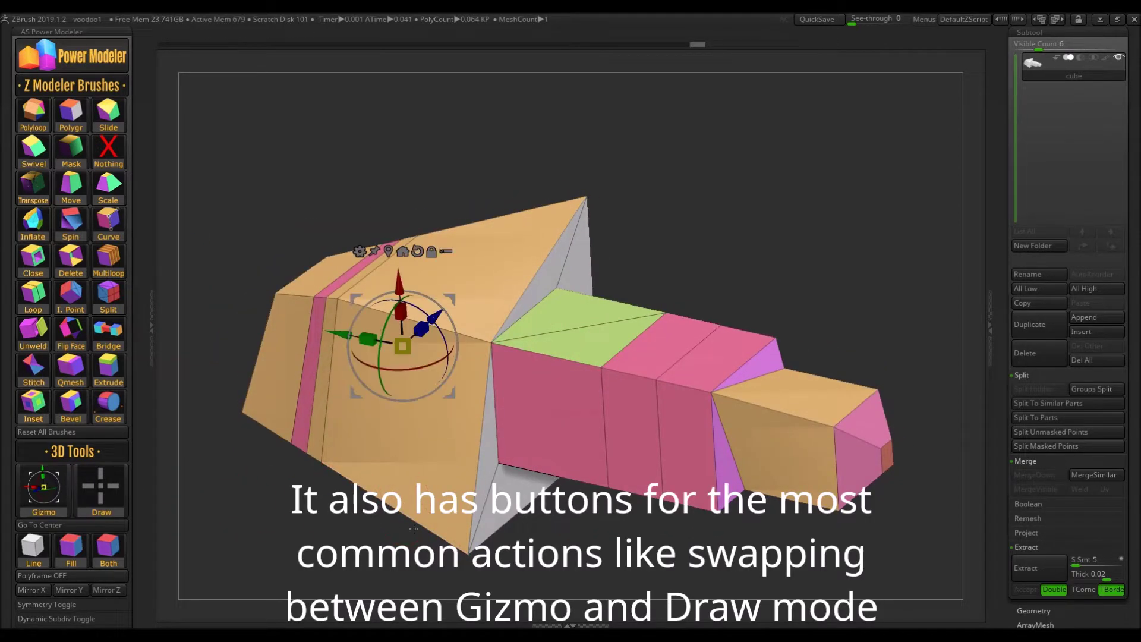
drag(447, 308, 578, 381)
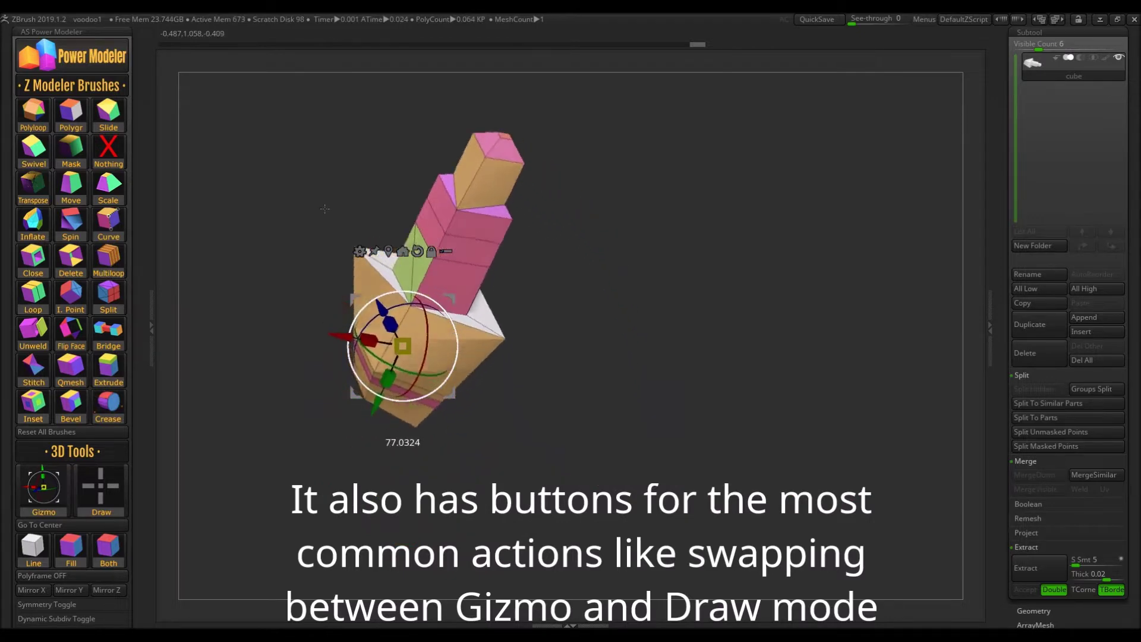
click(50, 499)
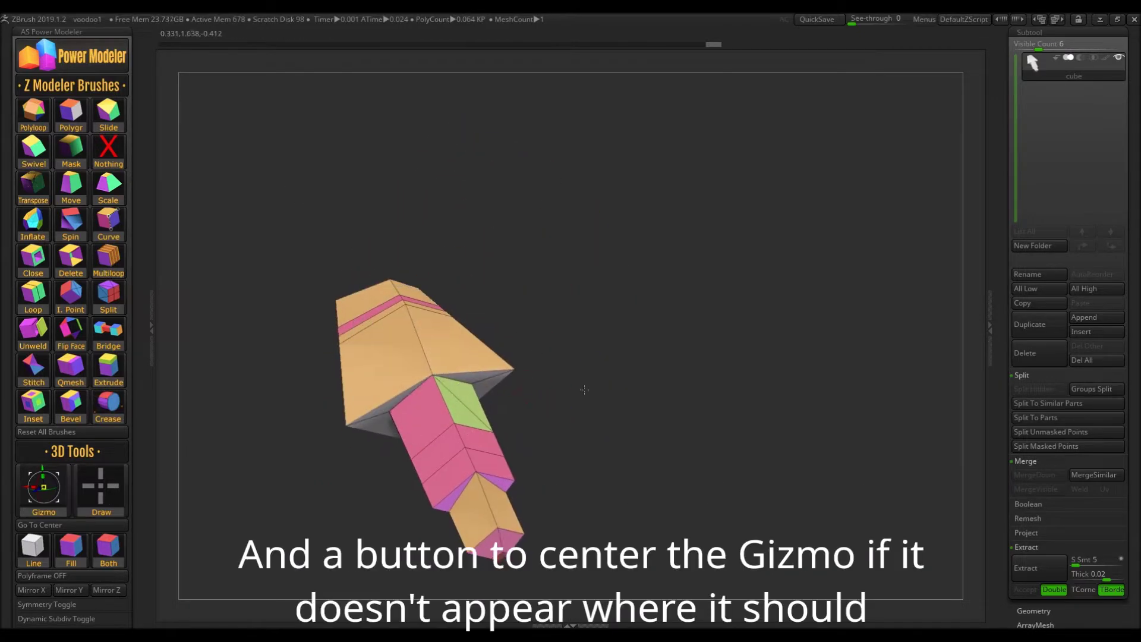
- Cycle the polyframe display through wireframe only, polygroups only, and polygroups with wireframe
scroll(50, 501, down, 3)
click(41, 407)
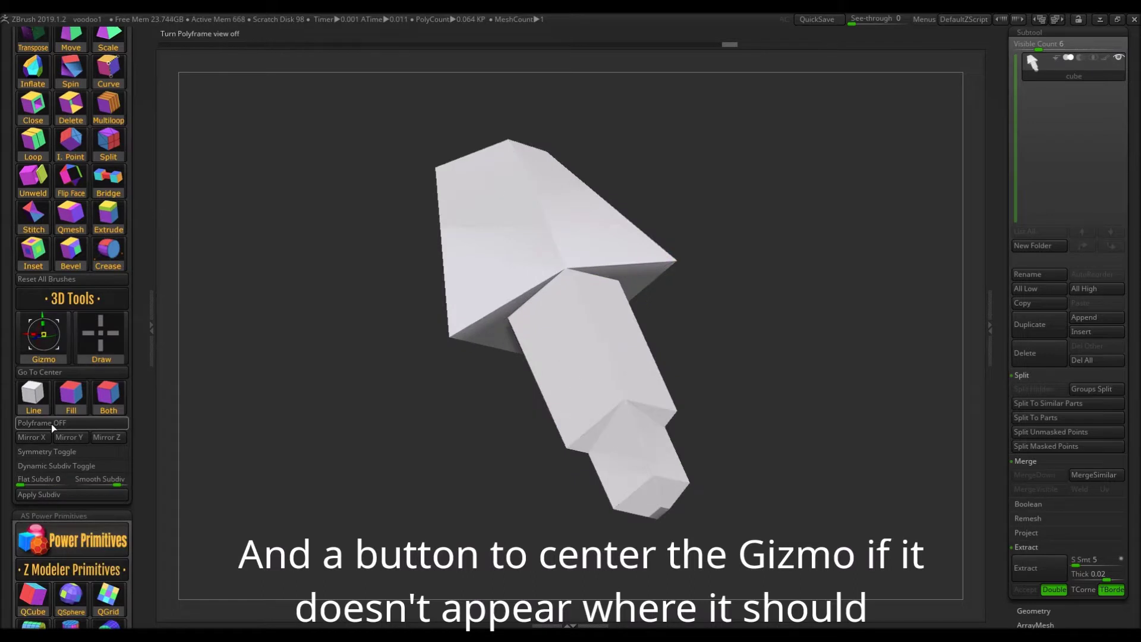
click(40, 408)
click(78, 404)
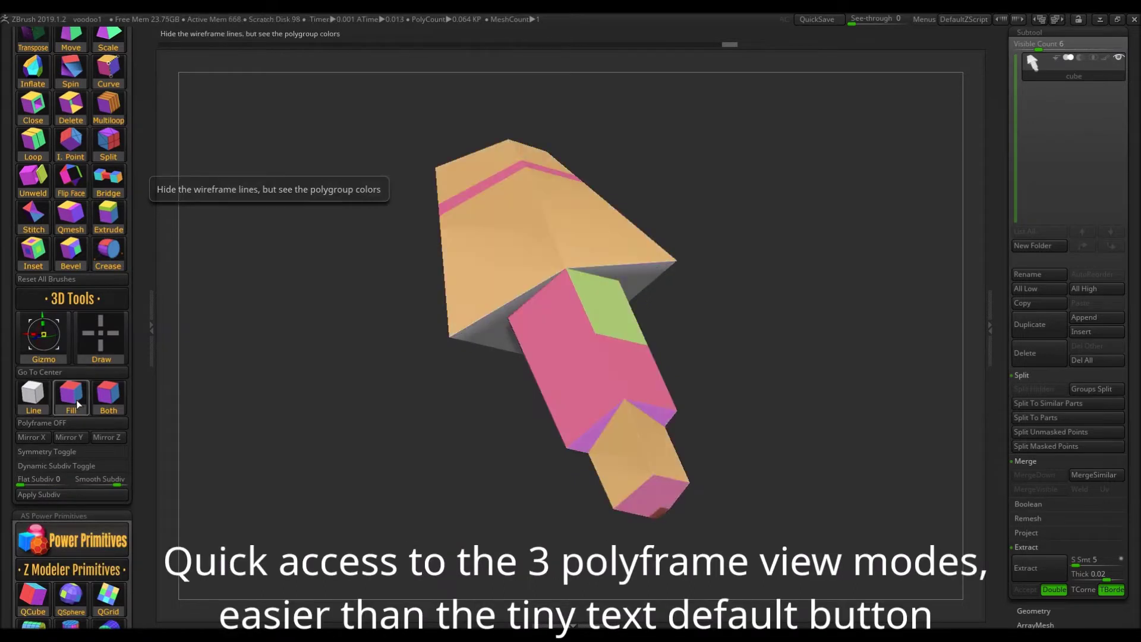
click(104, 404)
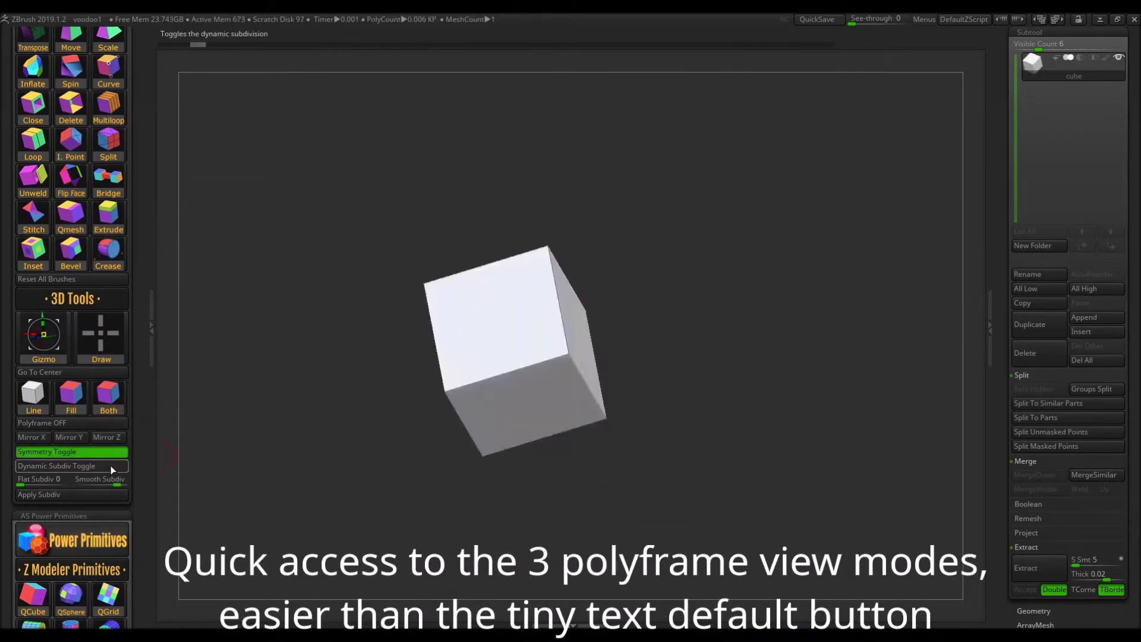
- Enable Dynamic Subdiv and raise the Smooth and Flat Subdiv levels for a rounded cube
click(53, 466)
drag(375, 369, 369, 324)
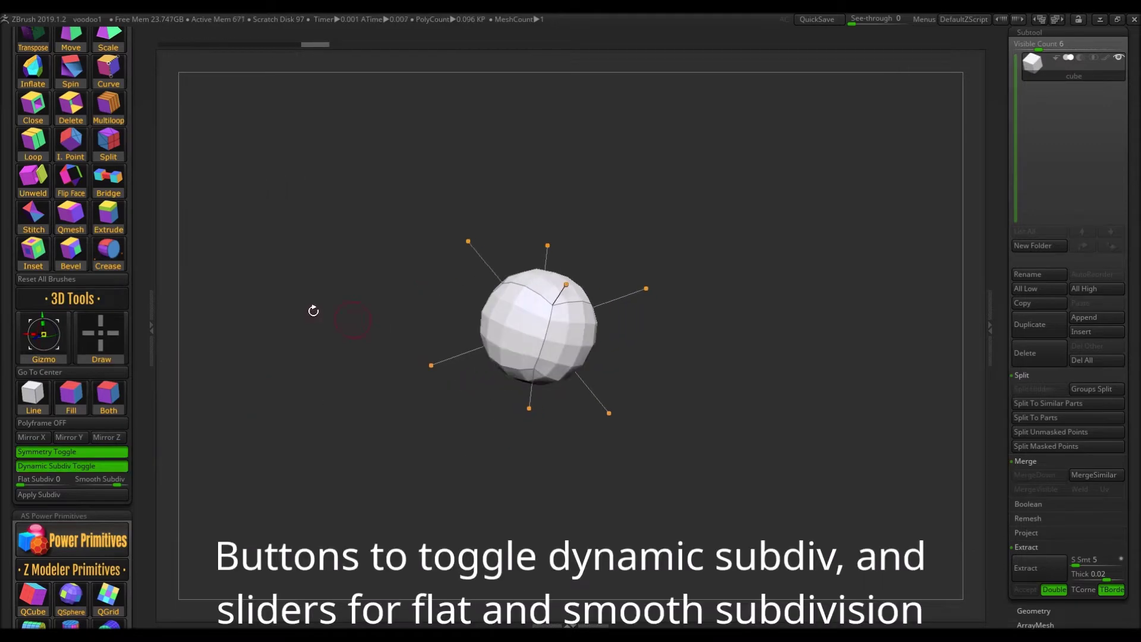
key(Return)
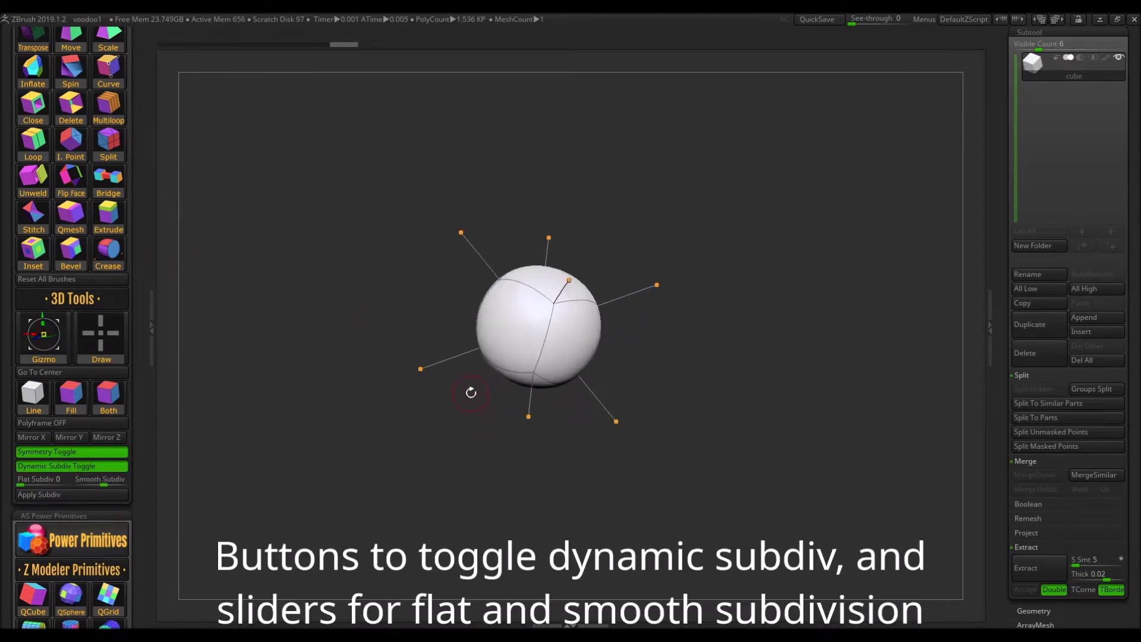
key(f)
drag(98, 485, 110, 484)
drag(24, 484, 29, 484)
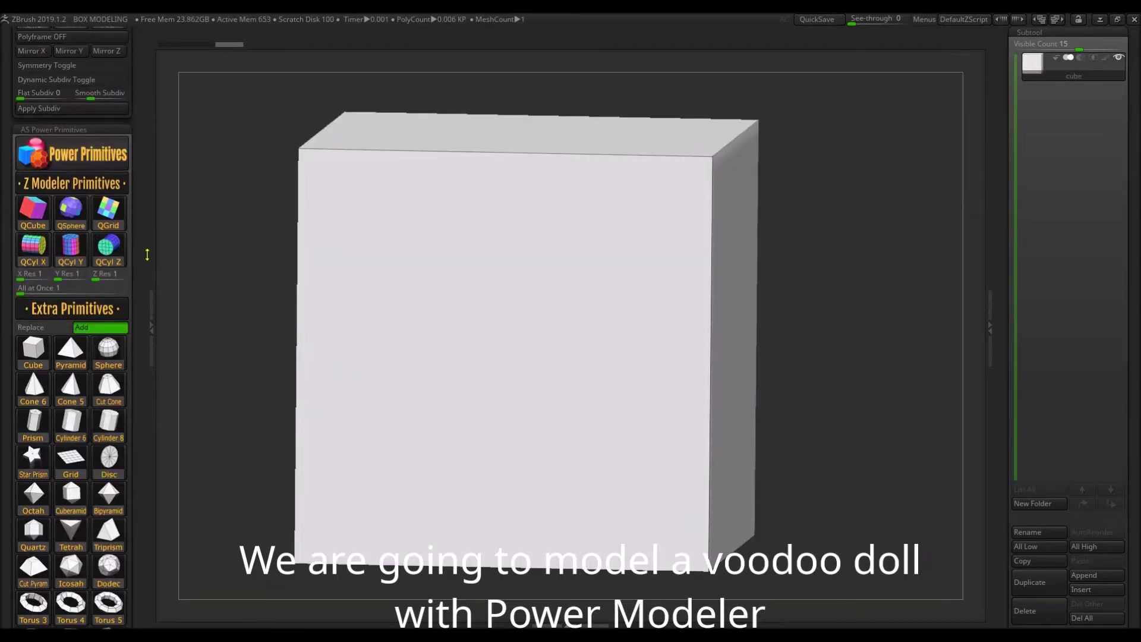
- Scroll the Power Modeler tray, then zoom out and orbit so the whole starting cube shows
drag(160, 331, 164, 343)
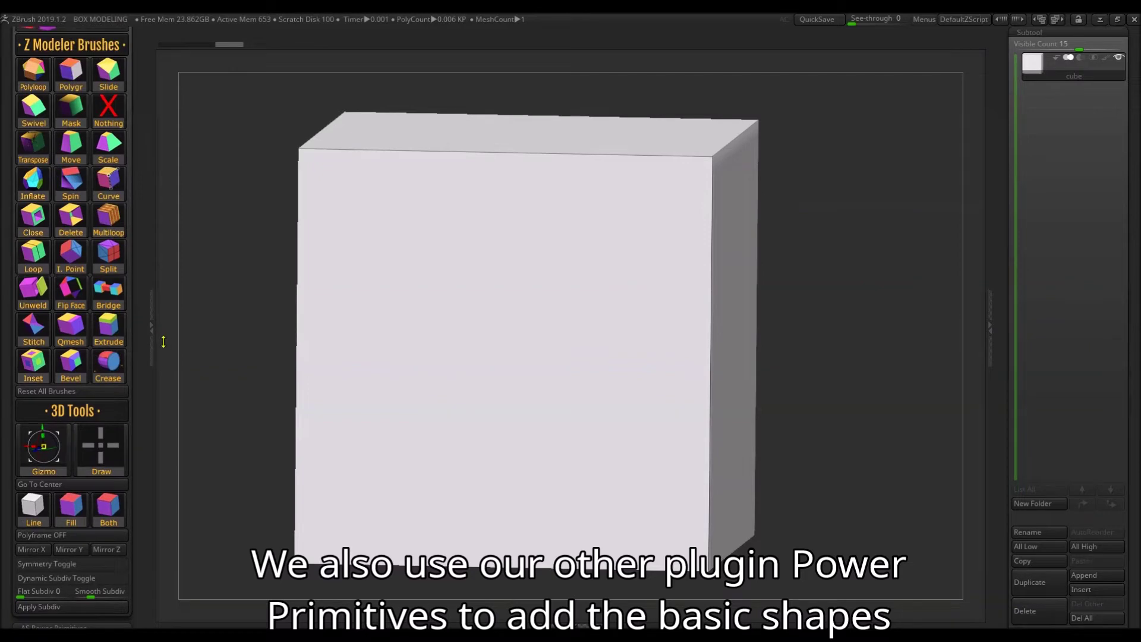
mouse_move(690, 377)
ctrl+right_down()
mouse_move(675, 334)
mouse_move(750, 359)
mouse_move(724, 308)
ctrl+right_up()
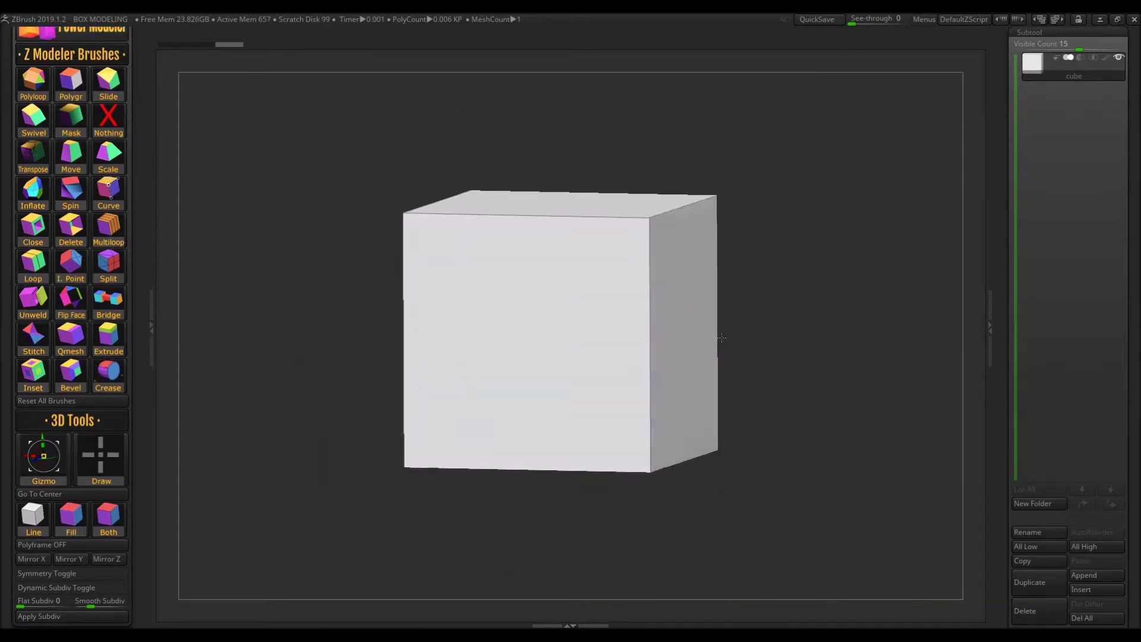
right_drag(289, 242, 352, 297)
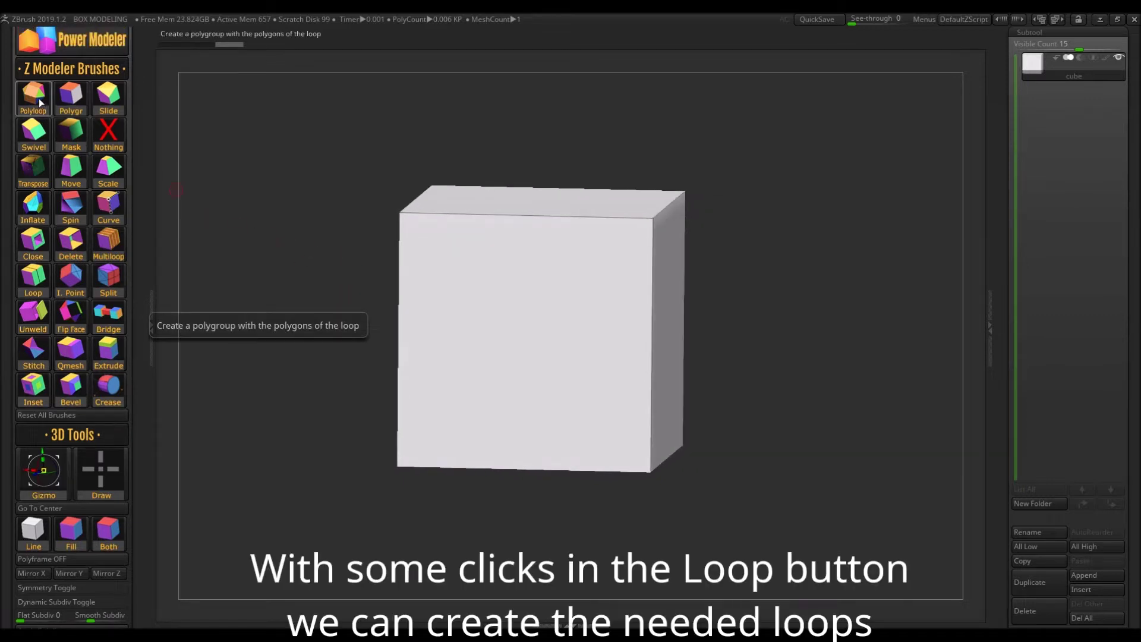
- Insert two horizontal edge loops and polygroup the top band, bottom band and top face
click(399, 351)
click(408, 255)
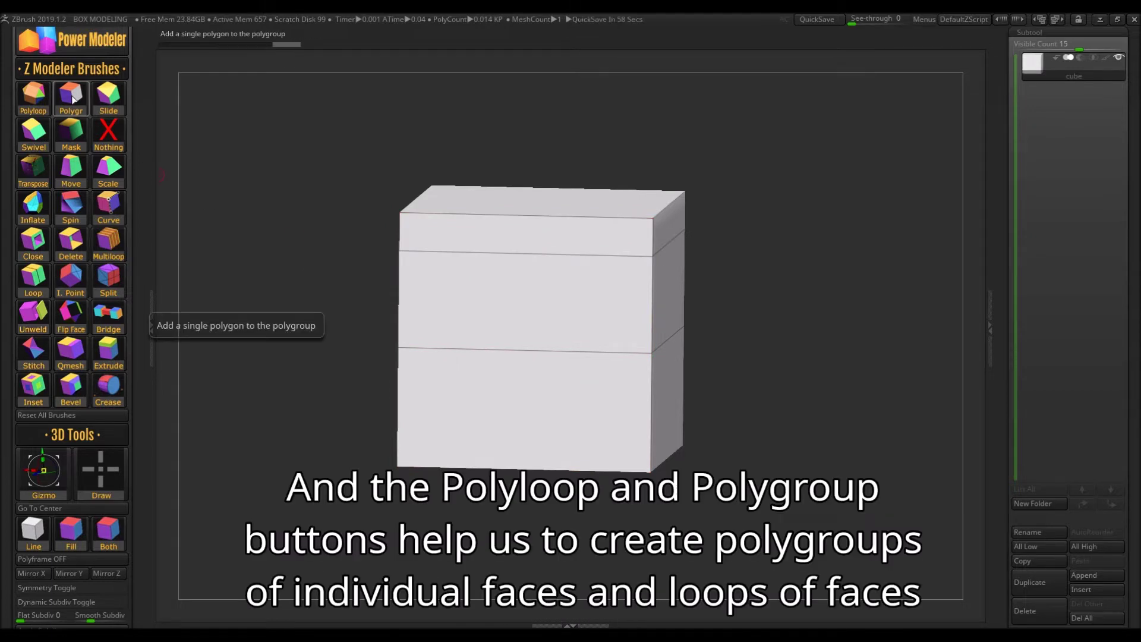
click(33, 95)
click(403, 238)
click(398, 398)
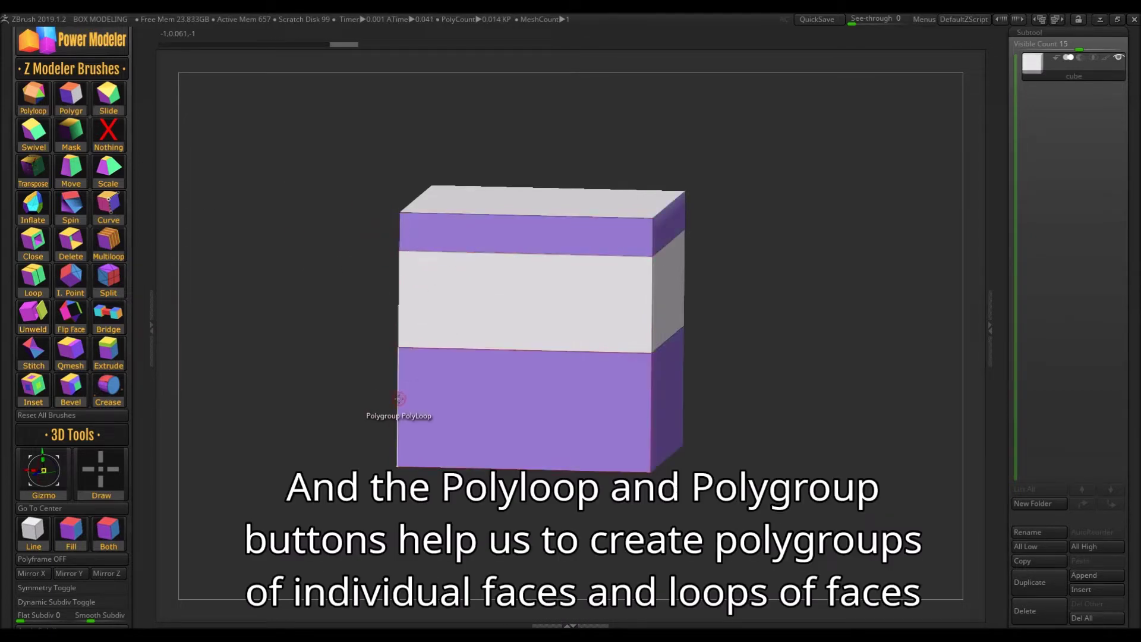
click(402, 396)
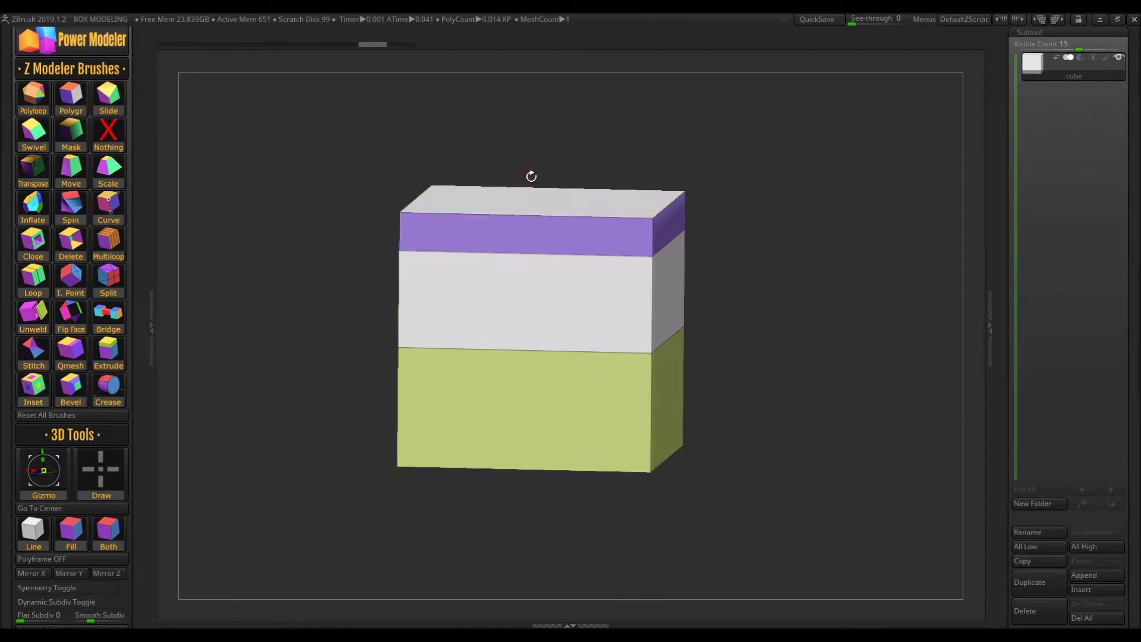
click(536, 198)
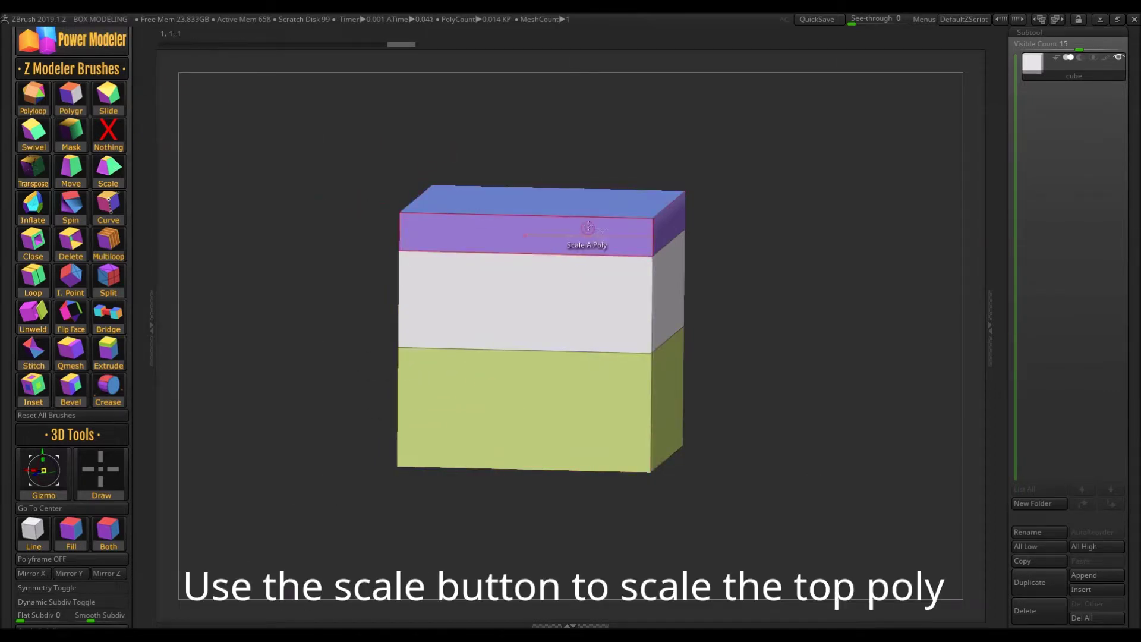
- Scale the top face inward, widen the lower body, and turn on the smoothed preview
drag(586, 228, 518, 206)
mouse_move(537, 413)
mouse_down()
mouse_move(578, 398)
mouse_move(712, 425)
mouse_up()
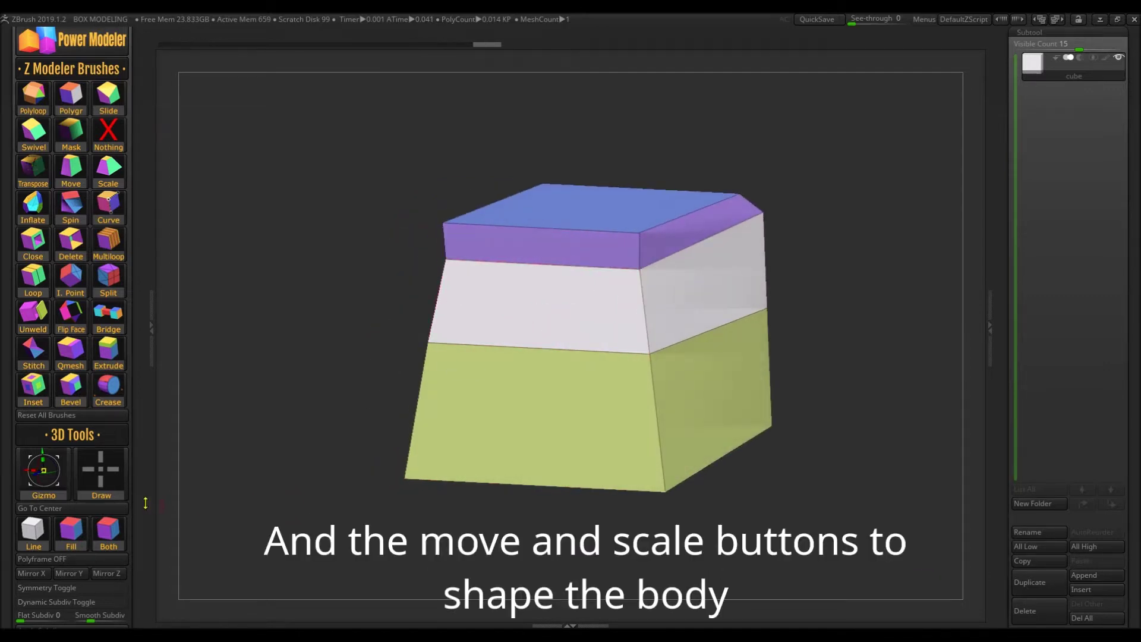
drag(145, 503, 145, 343)
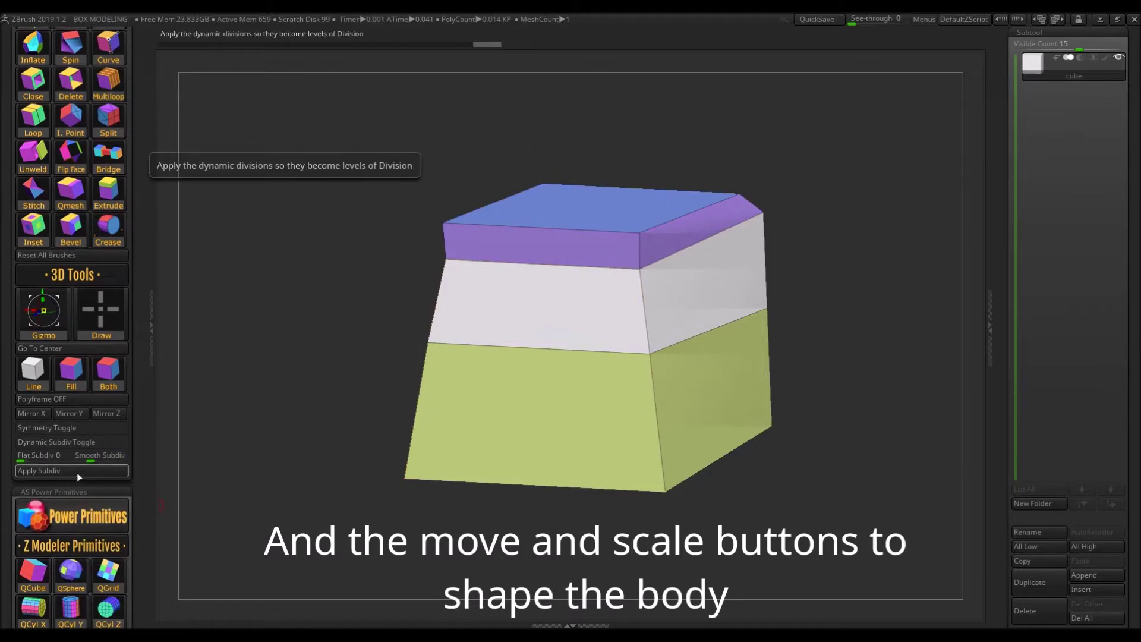
click(63, 445)
click(63, 445)
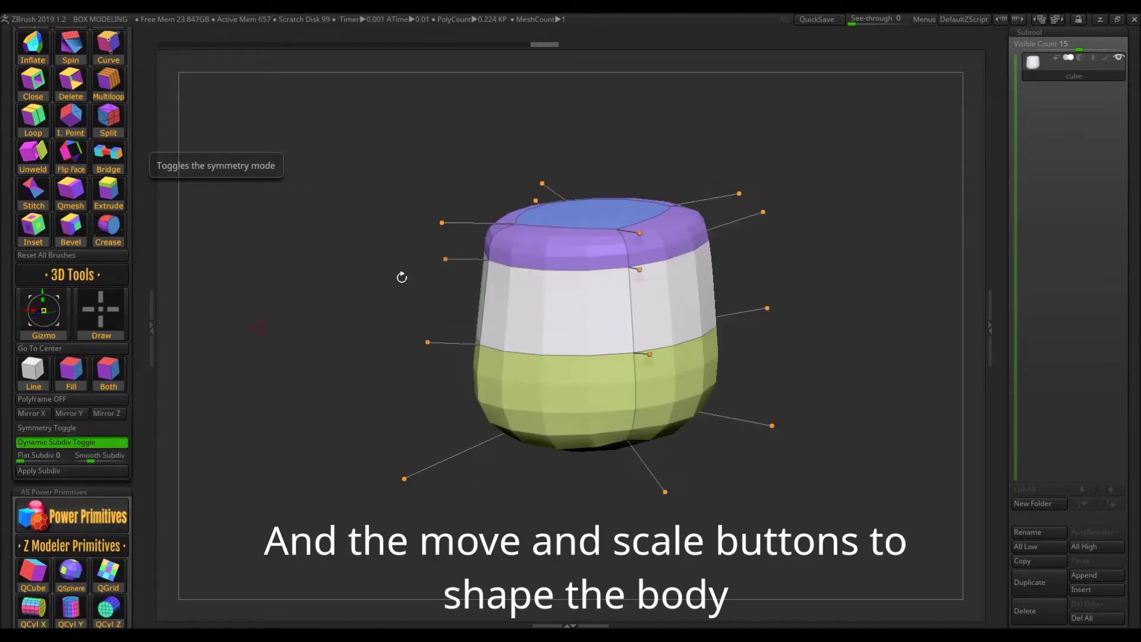
- Shrink and inflate the top taller, raise smoothing, and lower the purple-white band edge
drag(590, 205, 585, 195)
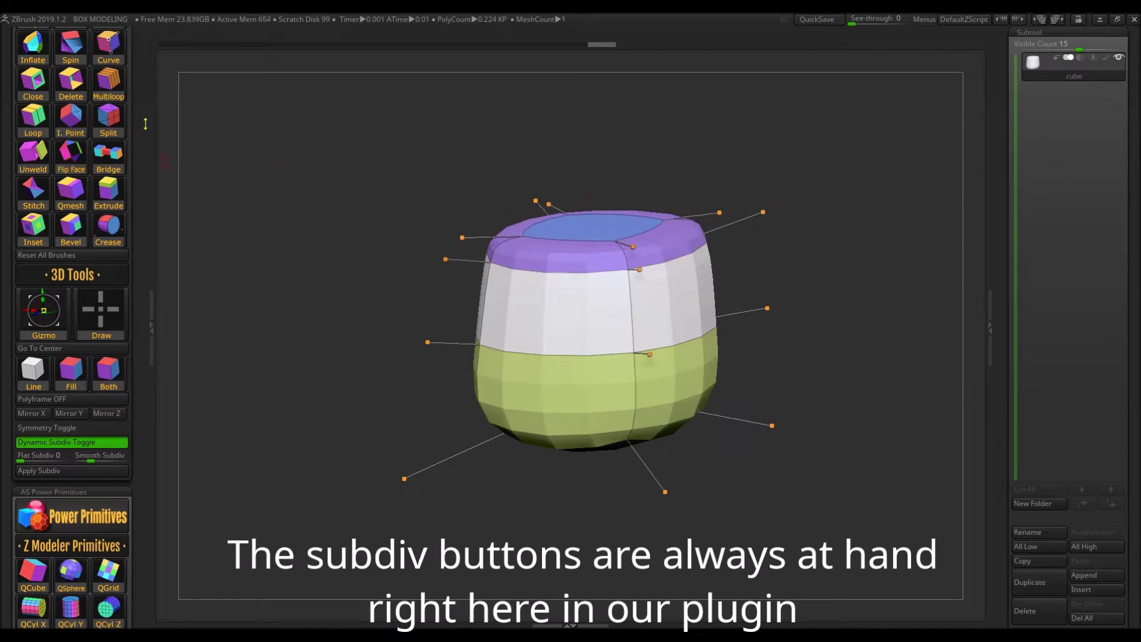
drag(145, 124, 145, 239)
drag(588, 224, 601, 169)
drag(96, 574, 98, 572)
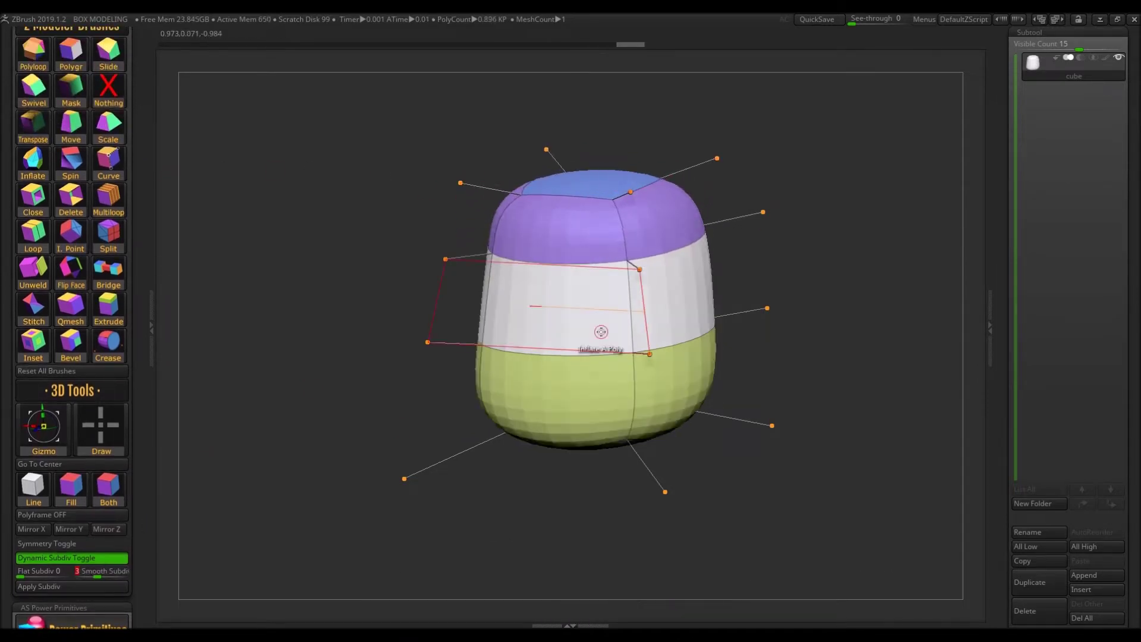
drag(603, 331, 535, 280)
drag(256, 160, 133, 134)
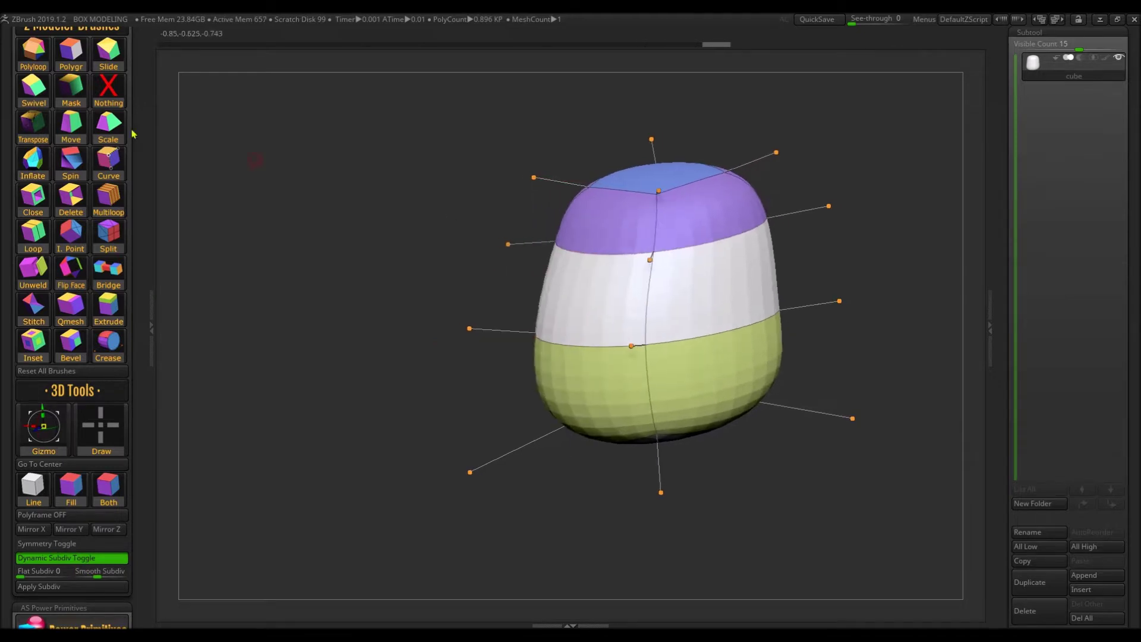
drag(580, 254, 586, 289)
- Turn on symmetry and view the smoothed body in plain white from the front
click(110, 550)
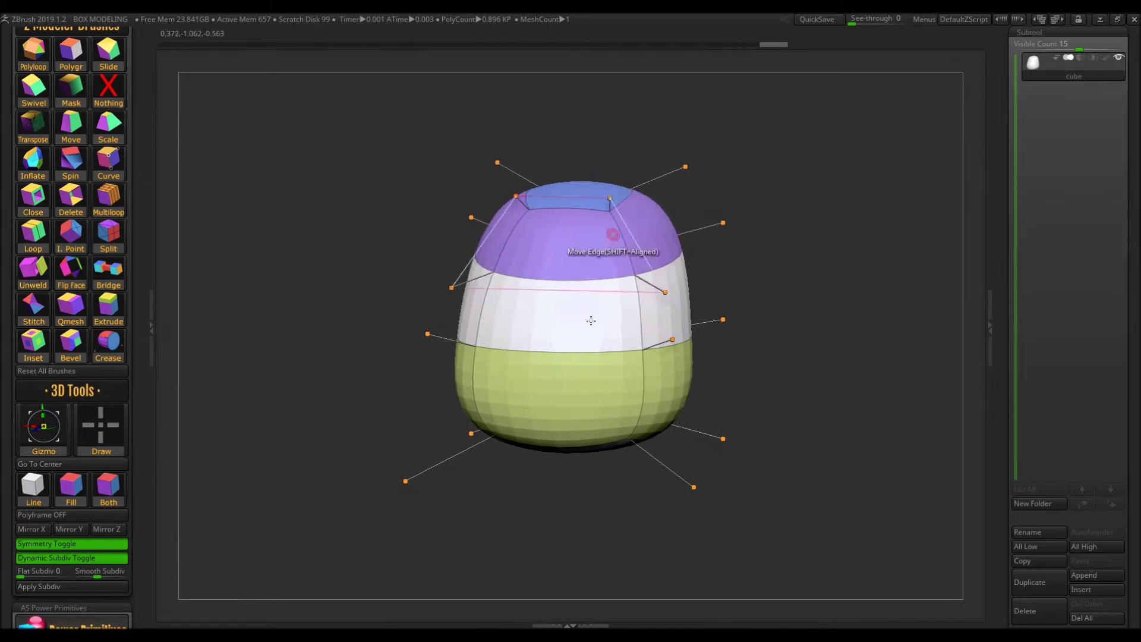
drag(416, 297, 591, 284)
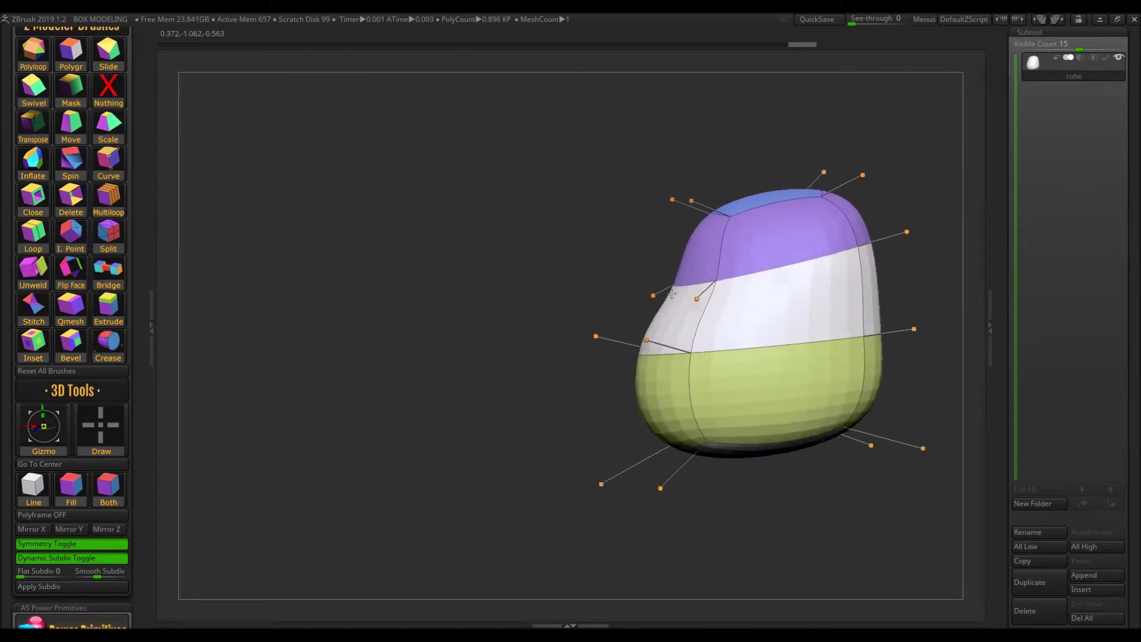
drag(862, 422, 429, 238)
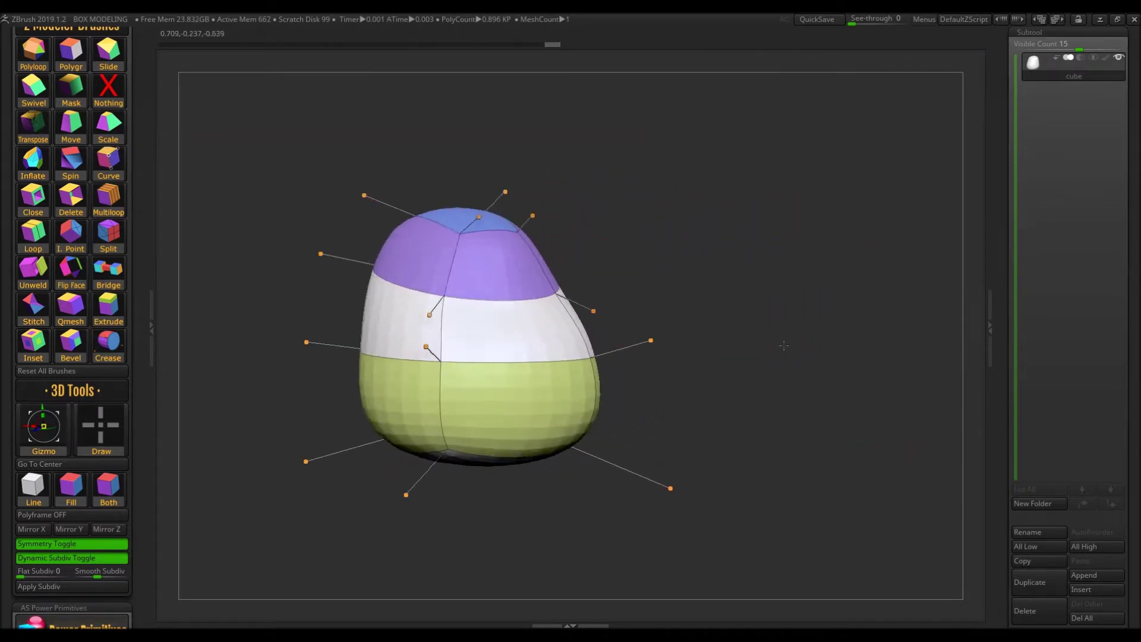
drag(773, 356, 680, 303)
key(d)
scroll(71, 238, down, 3)
scroll(113, 416, down, 5)
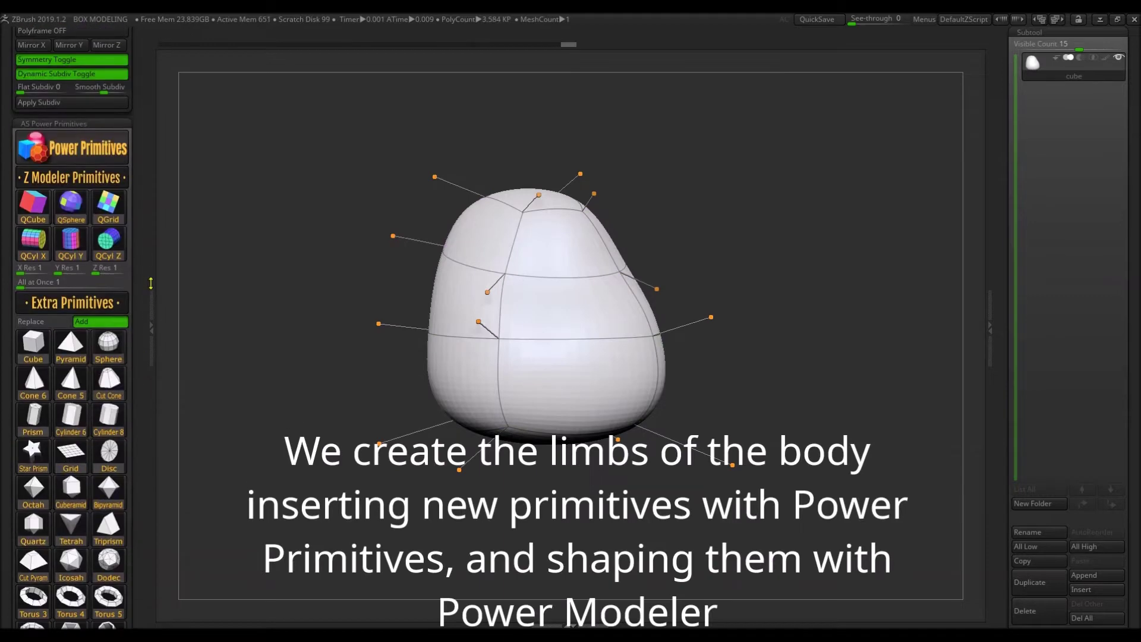
- Insert a Cylinder 8 part and move it with the gizmo out beside the body
click(108, 419)
scroll(71, 356, up, 5)
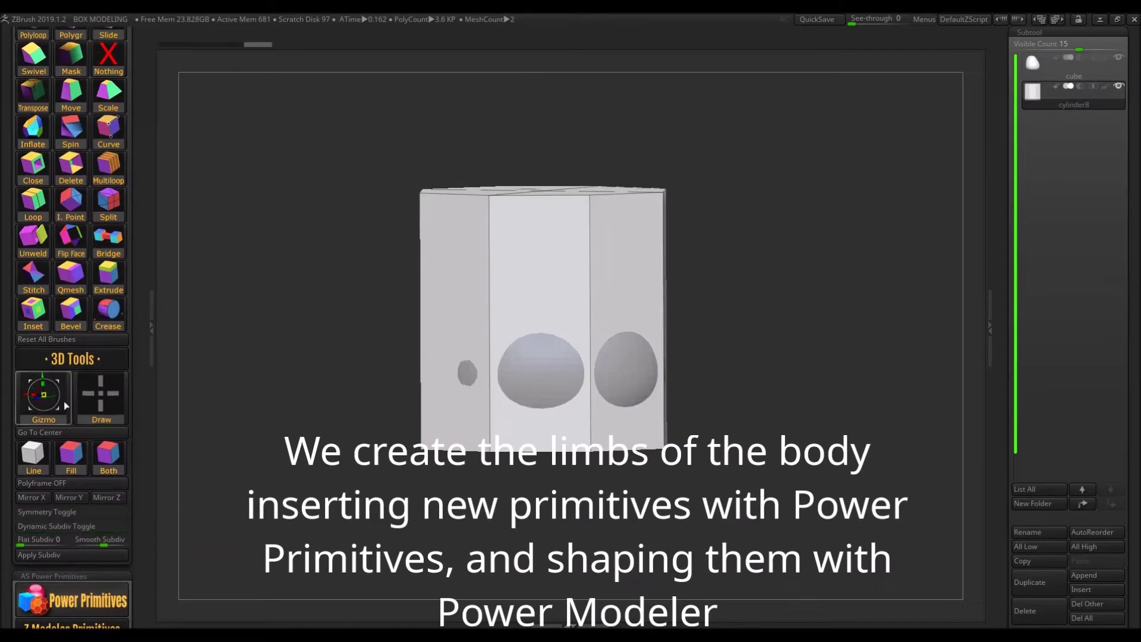
key(w)
mouse_move(458, 369)
mouse_down()
mouse_move(470, 345)
mouse_move(626, 370)
mouse_move(488, 381)
mouse_up()
mouse_move(500, 511)
mouse_down()
mouse_move(534, 452)
mouse_move(574, 431)
mouse_up()
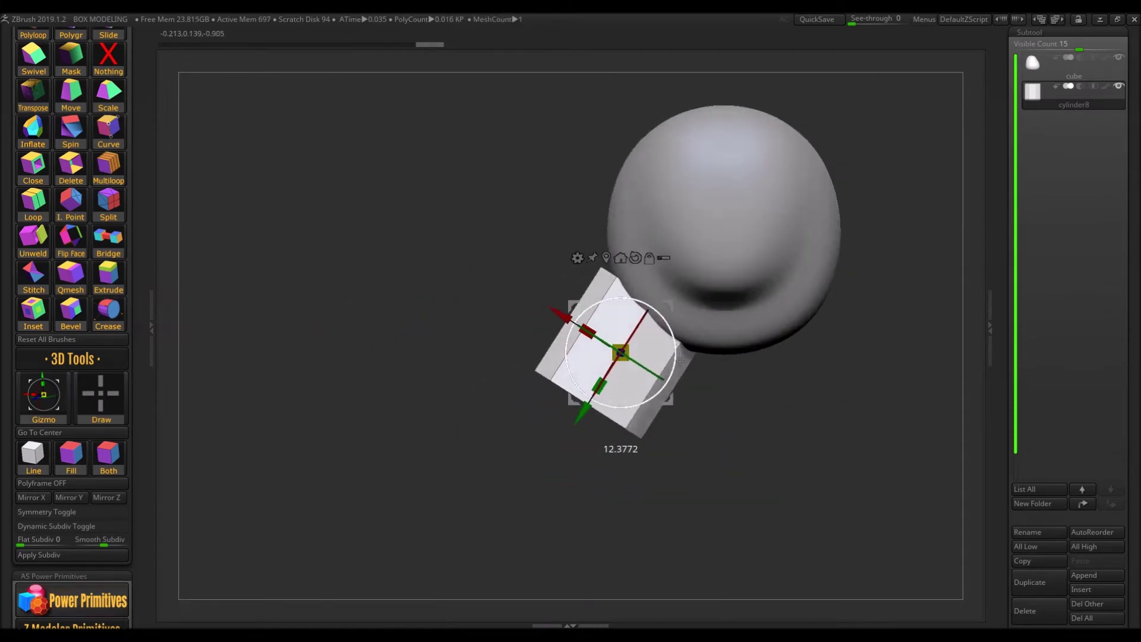
key(f)
key(q)
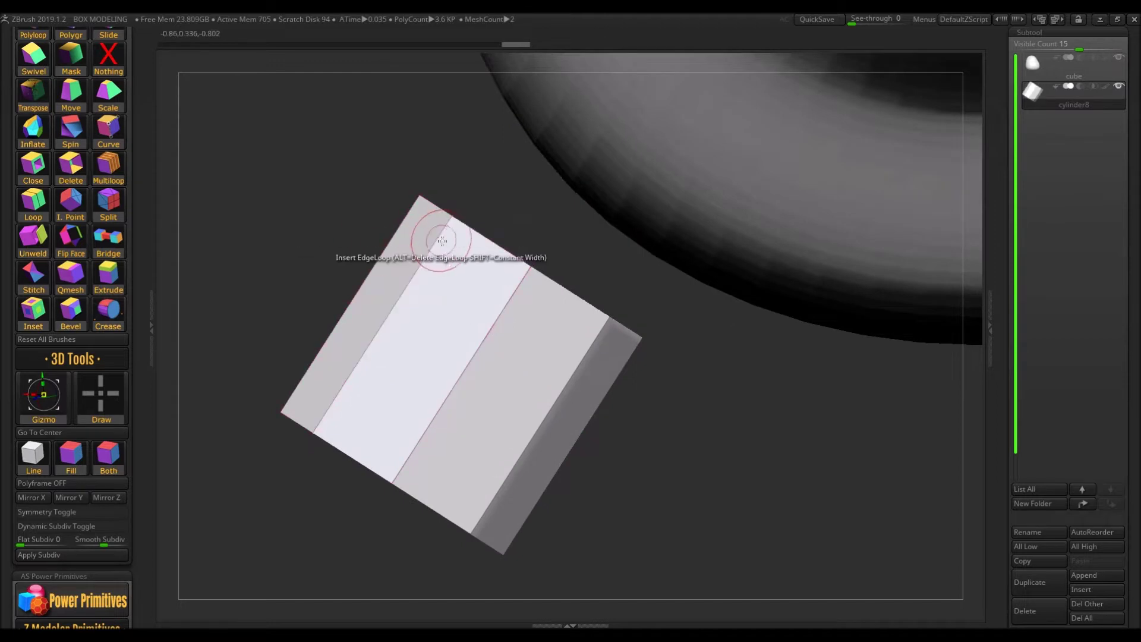
- Add an edge loop and polygroup the cylinder's top strip, bottom strip, pink loop and octagonal end
click(353, 373)
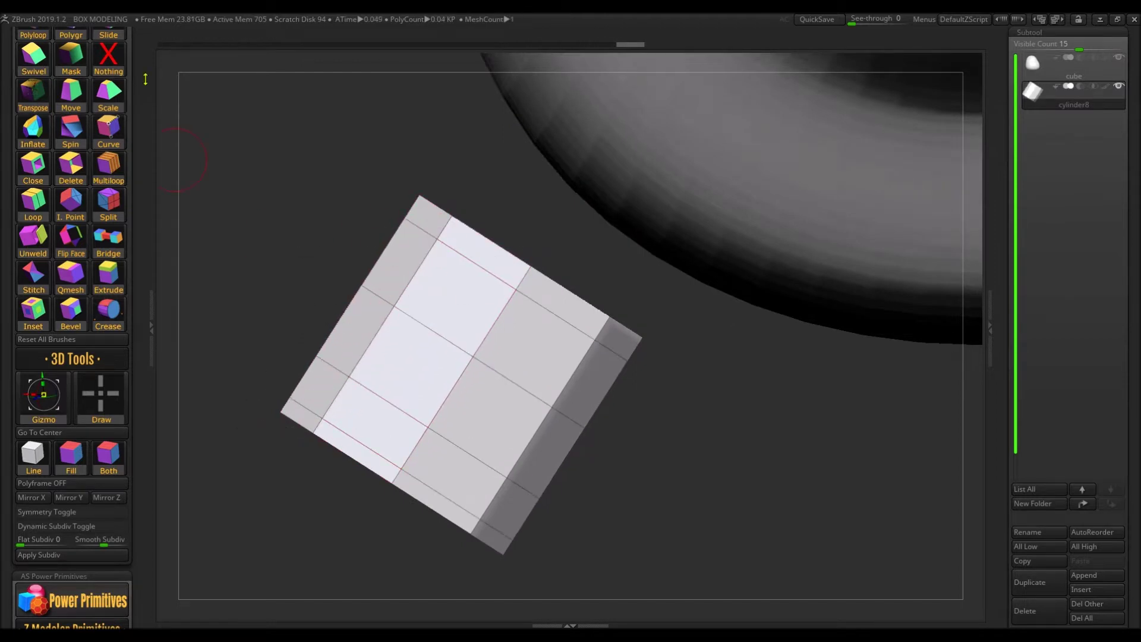
click(438, 240)
click(317, 428)
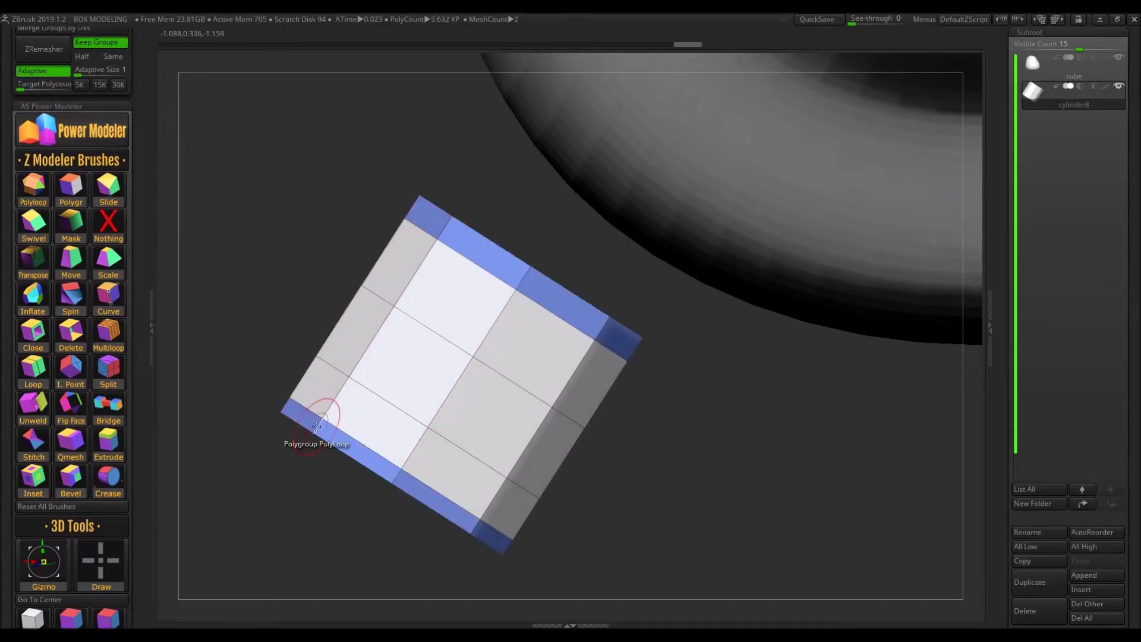
click(343, 387)
right_drag(408, 280, 409, 247)
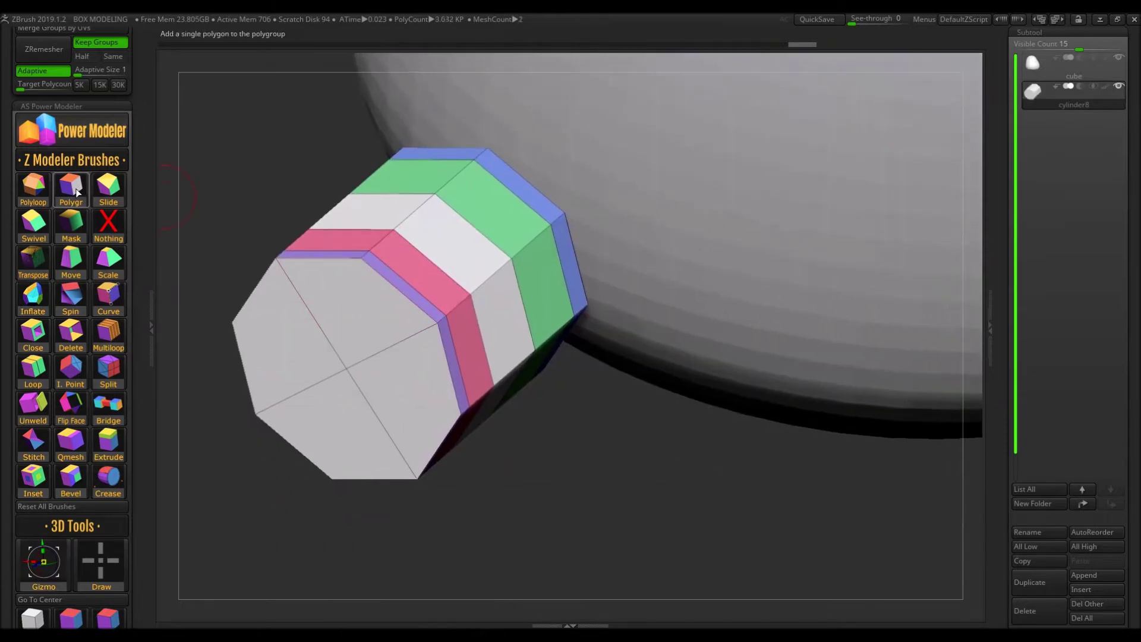
click(76, 192)
click(351, 297)
click(301, 333)
click(357, 318)
- Turn on the cylinder's smoothed preview and rotate it sideways with the gizmo
scroll(89, 476, down, 5)
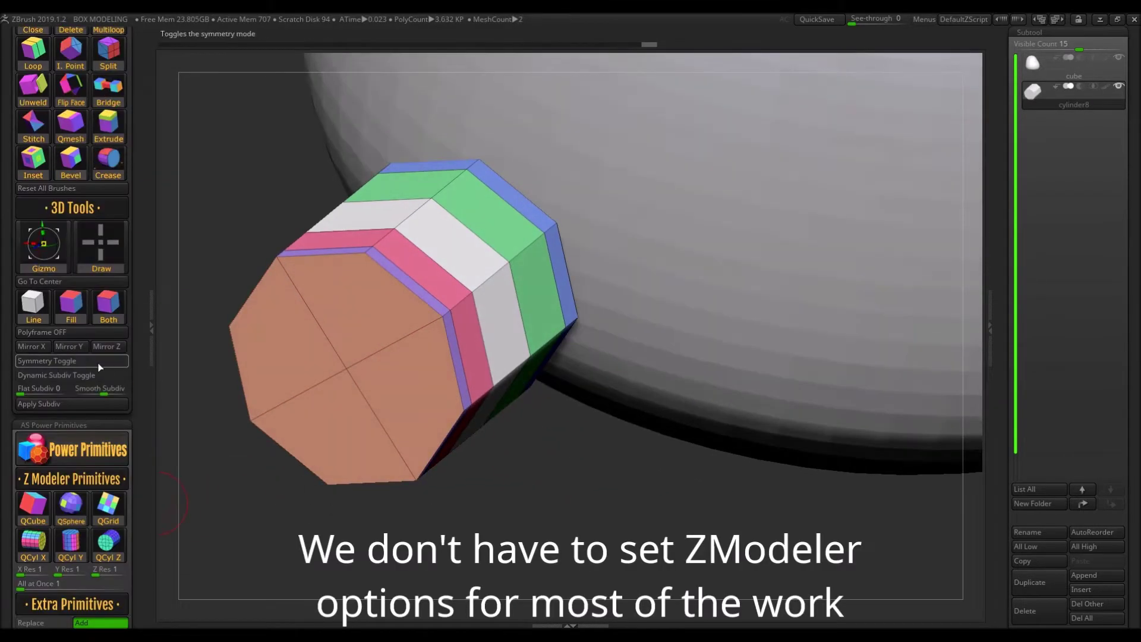
click(71, 375)
right_drag(357, 357, 410, 400)
click(44, 243)
drag(404, 356, 419, 416)
ctrl+right_drag(417, 415, 445, 385)
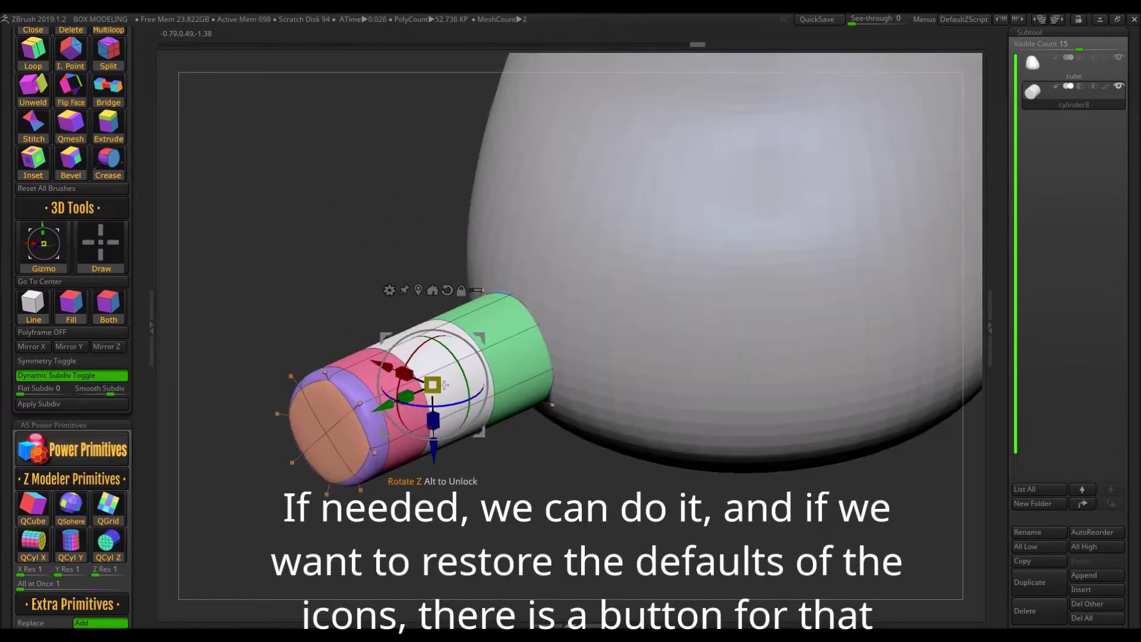
scroll(71, 298, up, 5)
- Scale whole loops to taper the end, round it into a dome, and thin the neck
click(109, 205)
key(space)
click(458, 339)
mouse_move(428, 352)
mouse_down()
mouse_move(406, 345)
mouse_move(477, 327)
mouse_up()
drag(300, 424, 383, 353)
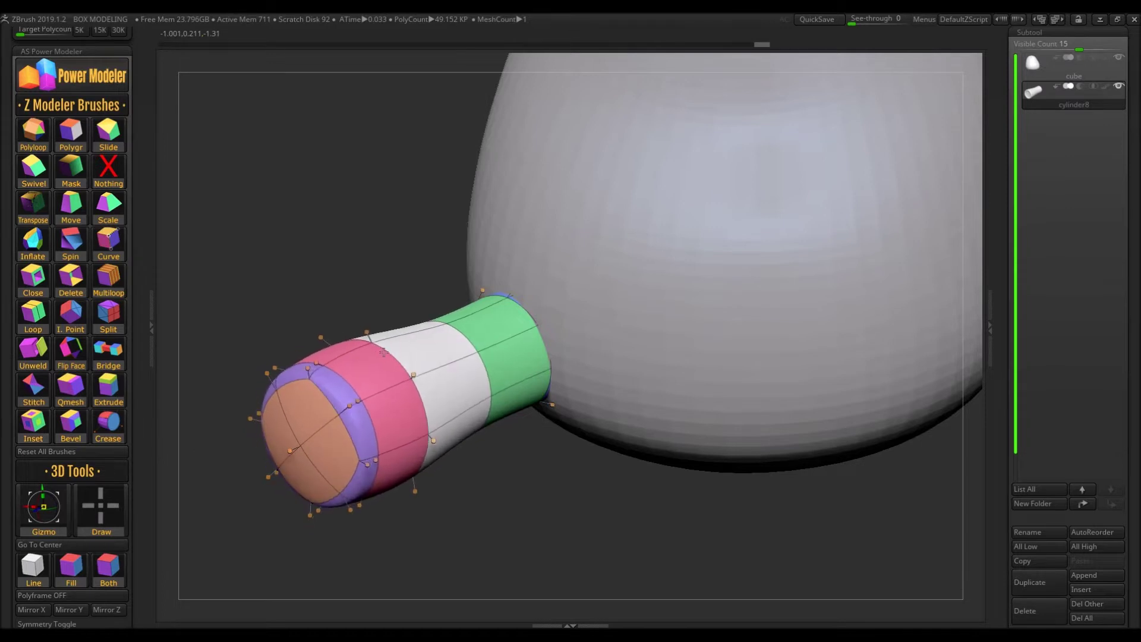
key(space)
click(466, 336)
drag(469, 341, 474, 330)
- Rotate and nudge the limb with the gizmo so it sits down against the body
key(f)
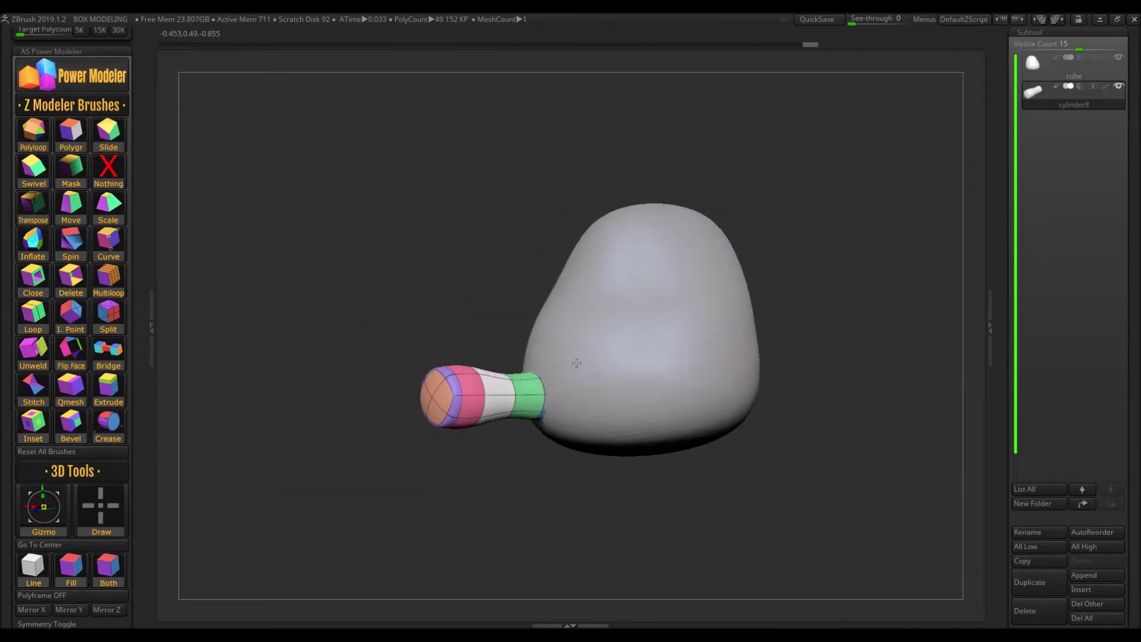
click(43, 508)
drag(501, 387, 462, 426)
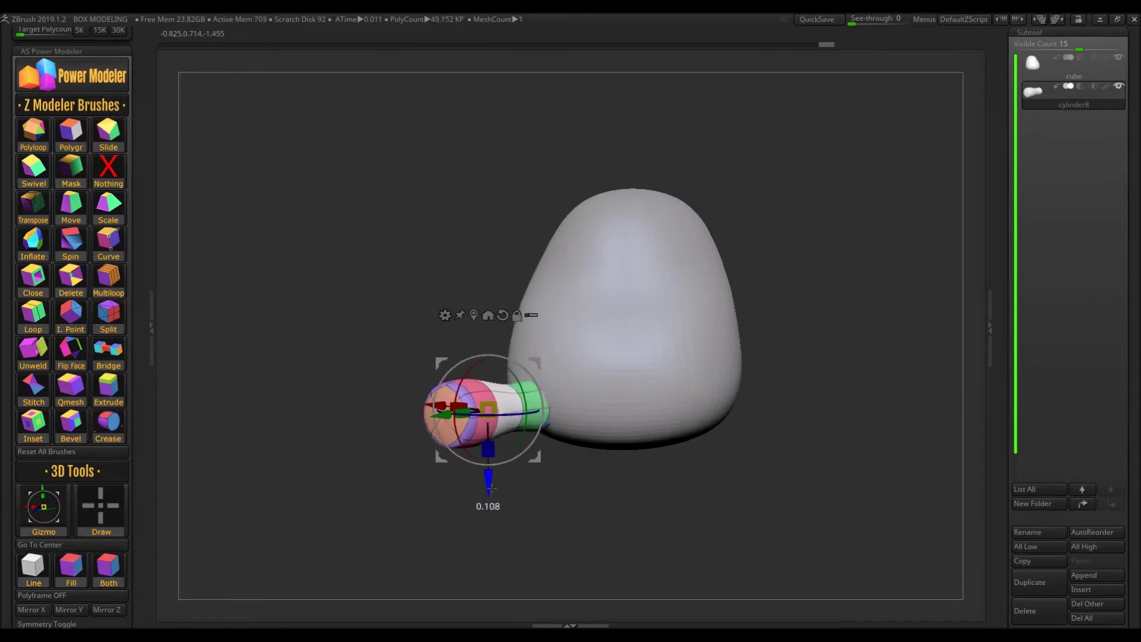
drag(498, 482, 498, 502)
drag(594, 488, 414, 426)
key(q)
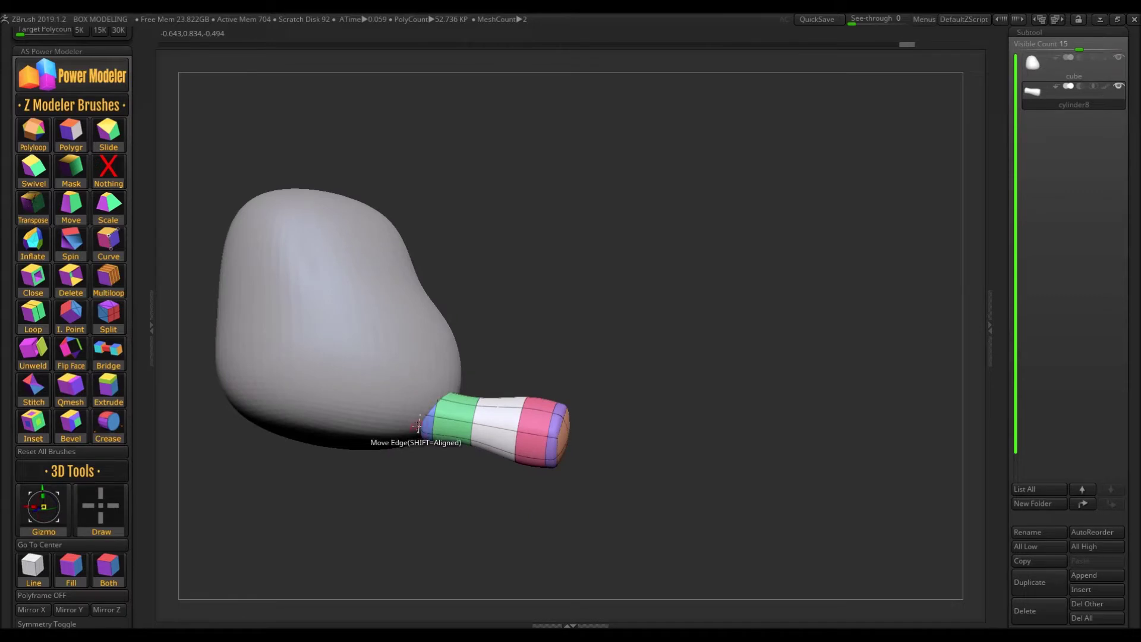
scroll(423, 437, up, 3)
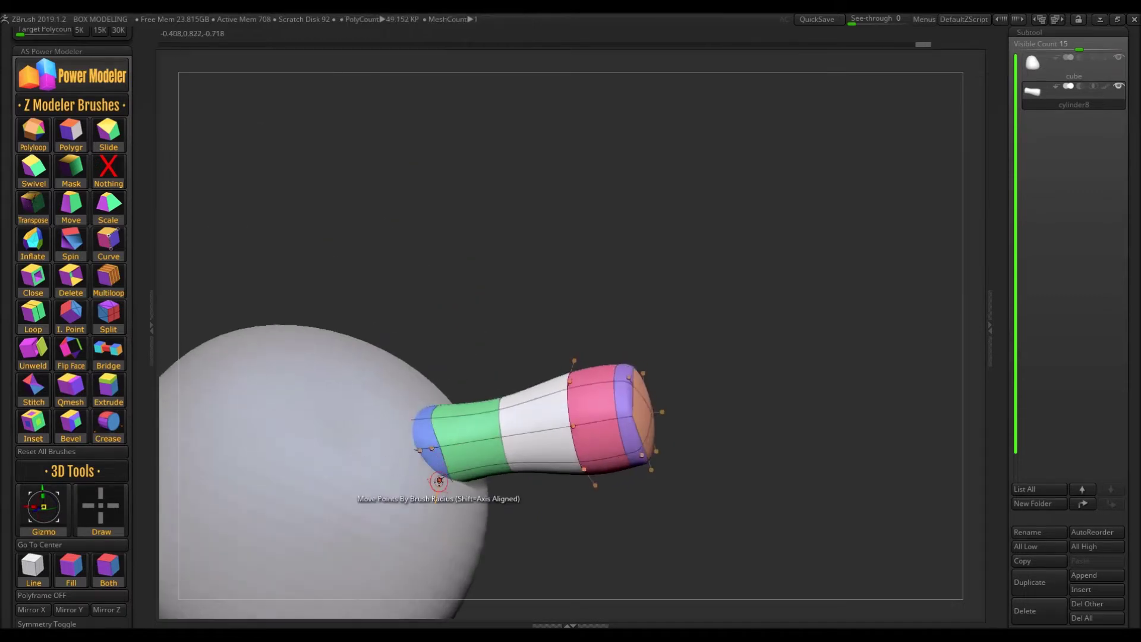
drag(351, 394, 452, 238)
key(Tab)
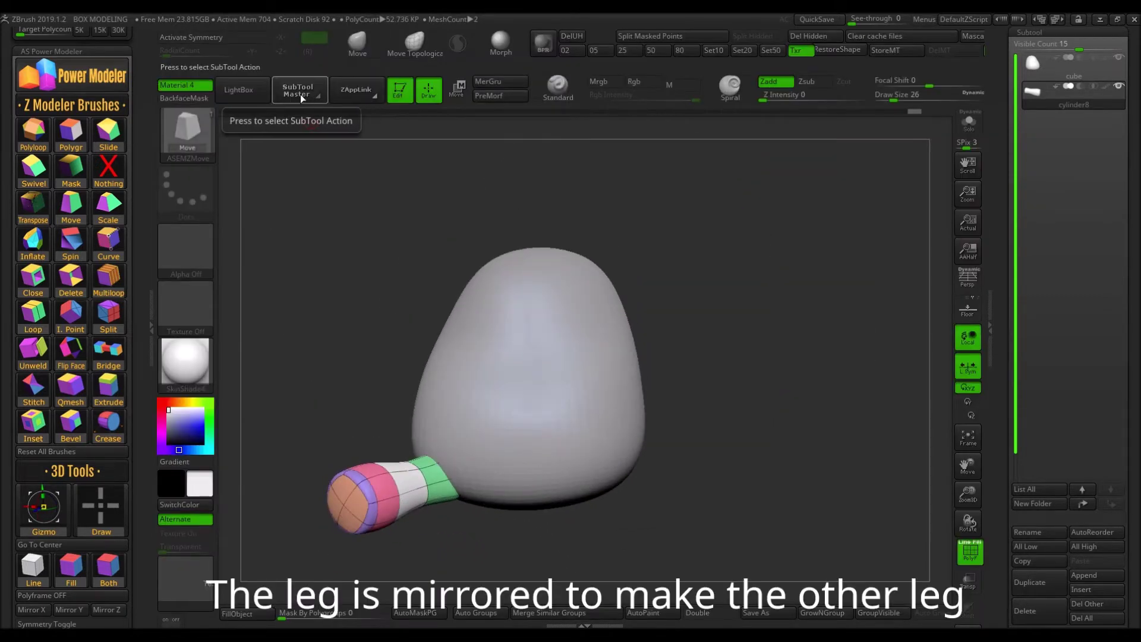
- Mirror the leg across X into one subtool and preview the head block with Dynamic Subdiv
click(297, 92)
click(274, 253)
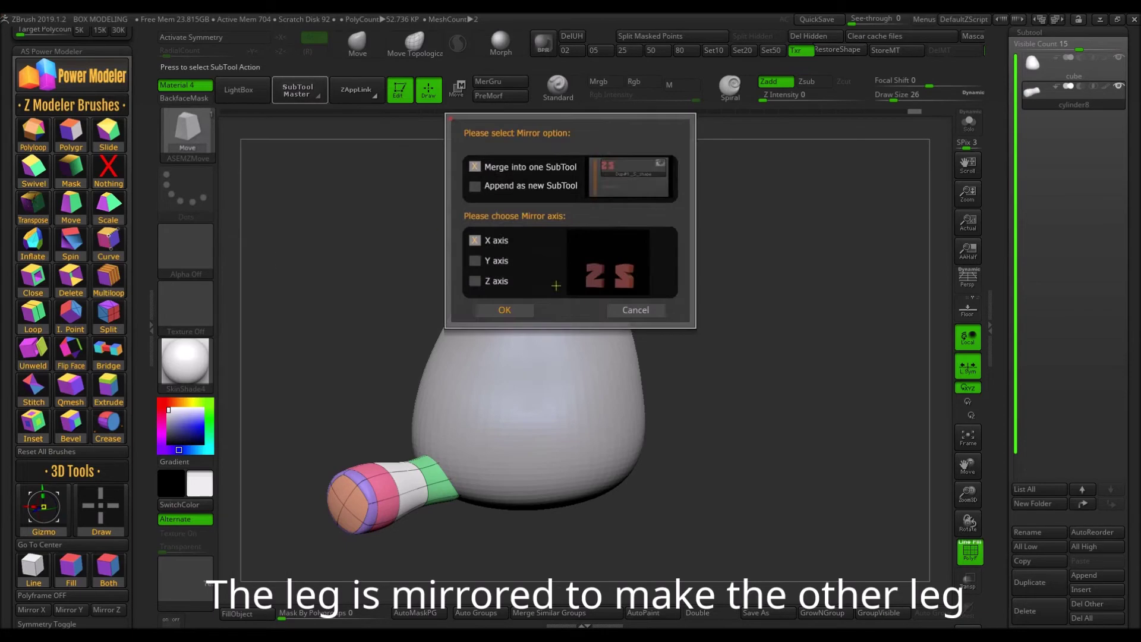
click(511, 311)
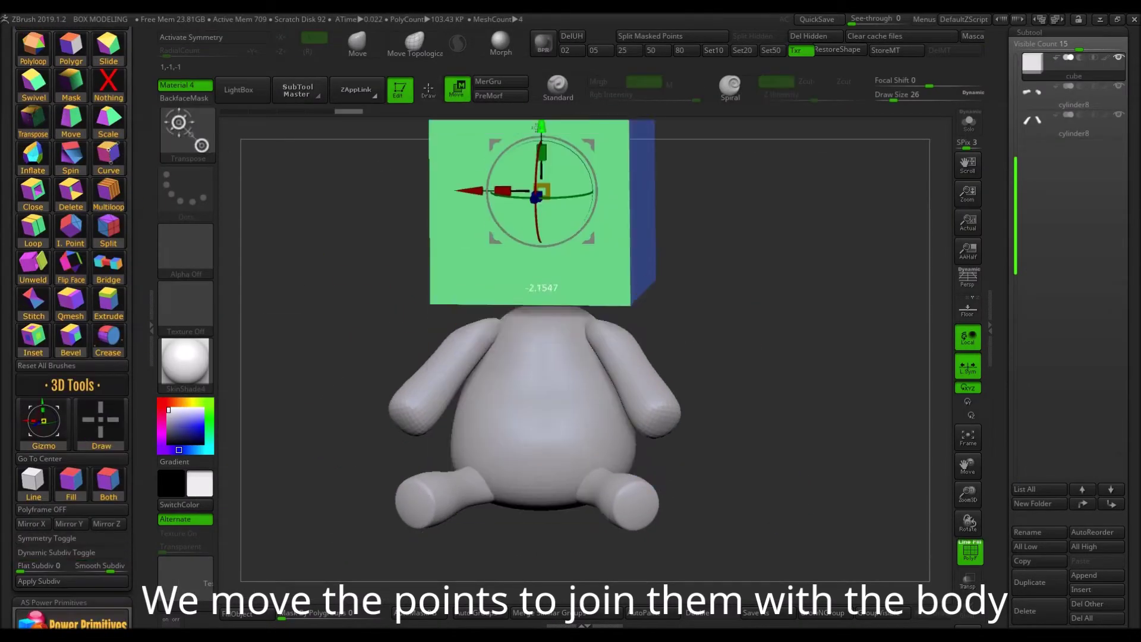
click(74, 553)
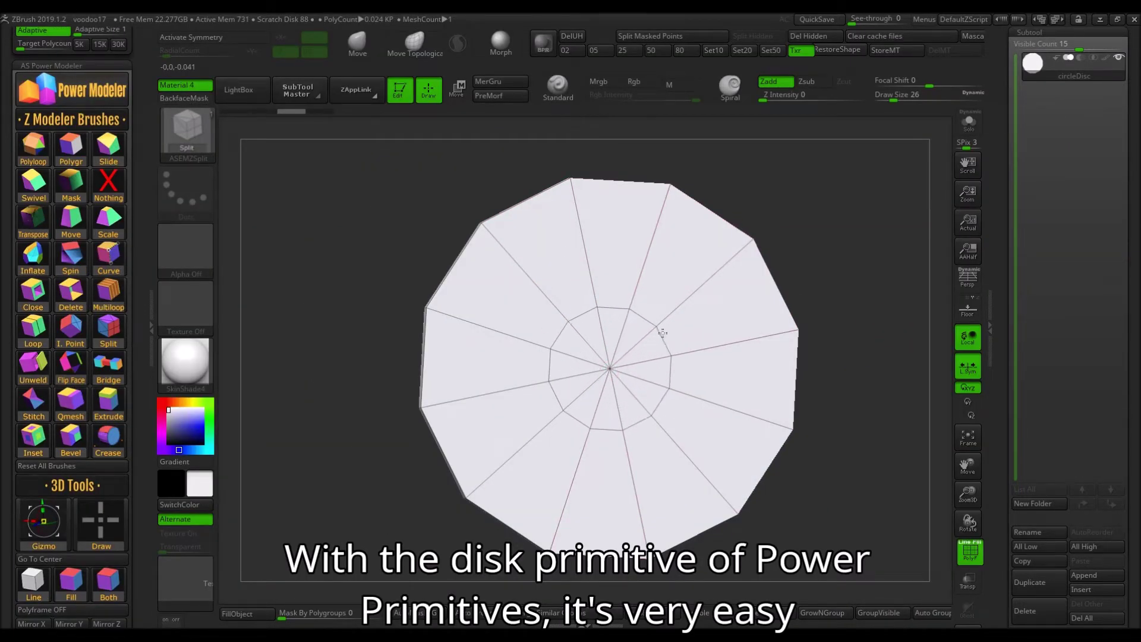
- Pull the inner edge ring toward the disc centre and turn on radial symmetry
drag(675, 330, 667, 336)
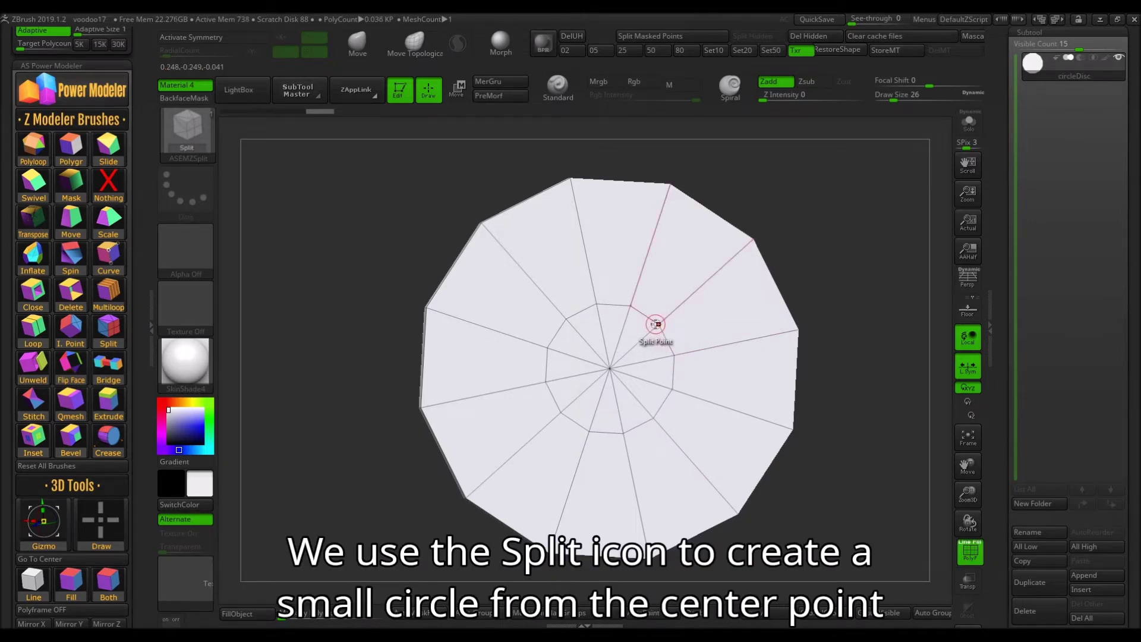
key(x)
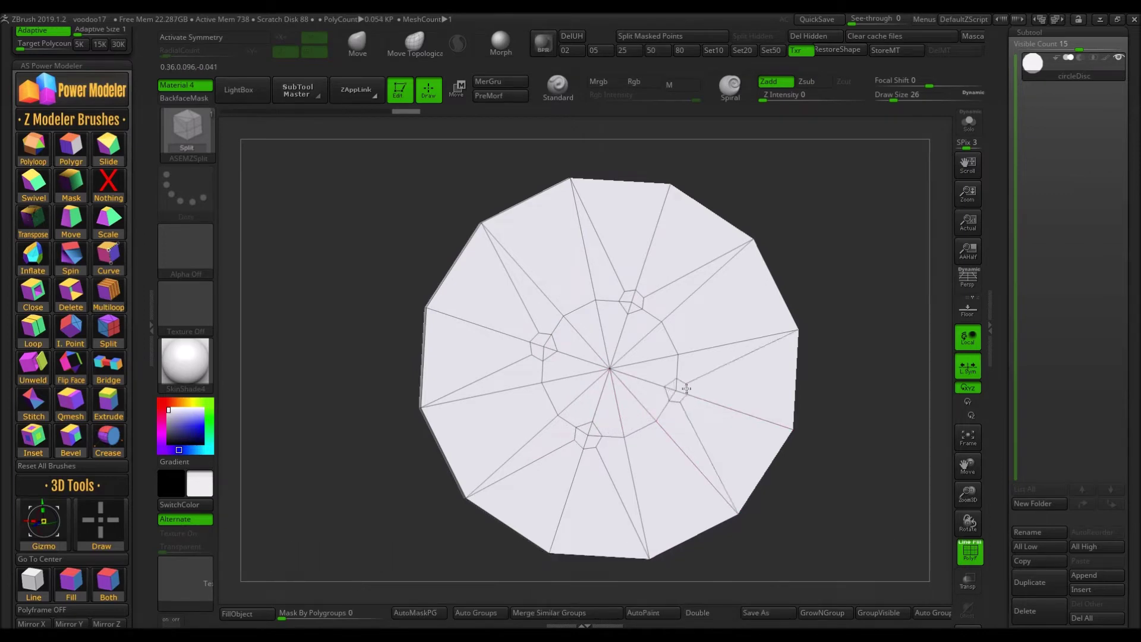
right_drag(688, 388, 628, 307)
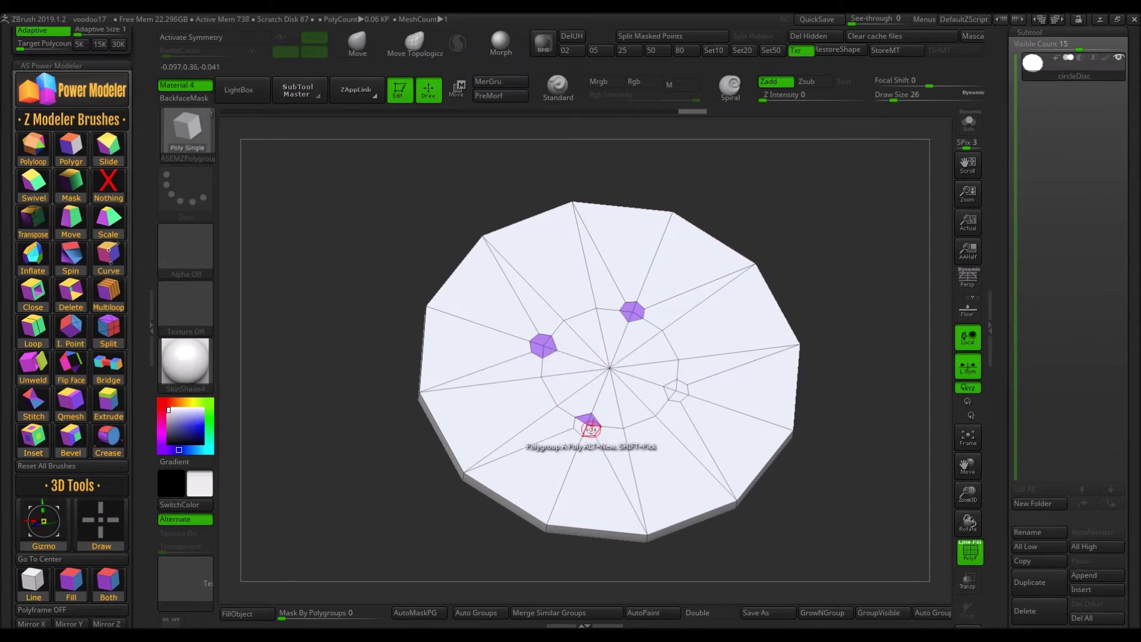
key(Tab)
mouse_move(862, 320)
right_down()
mouse_move(835, 301)
mouse_move(493, 301)
right_up()
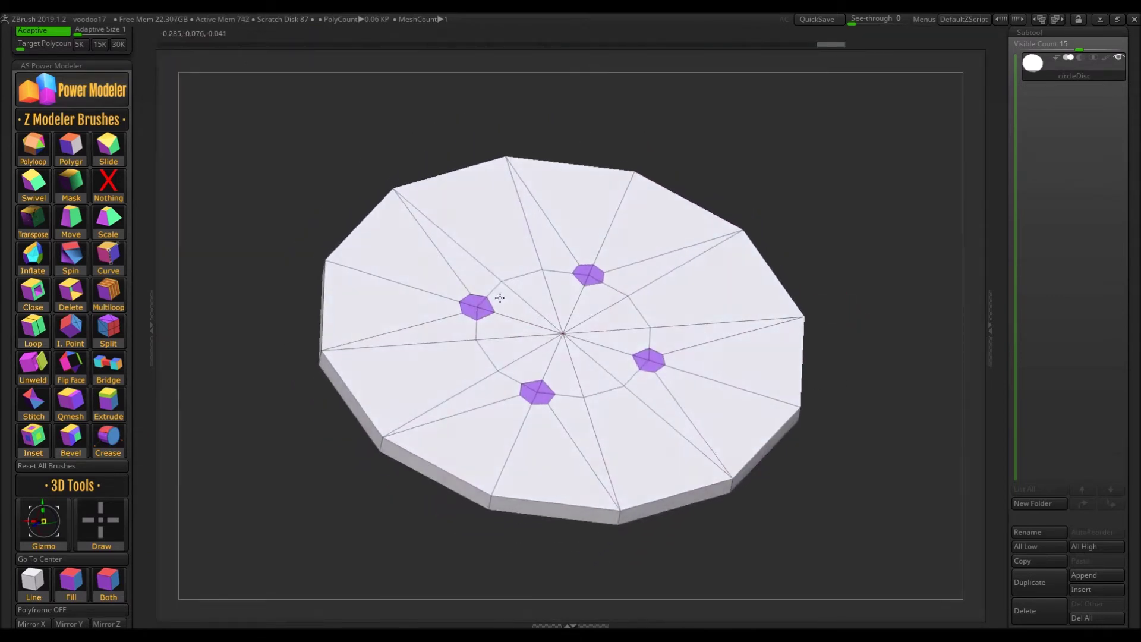
- Polygroup the disc's outer side loop and preview it with Dynamic Subdiv
click(324, 364)
click(71, 399)
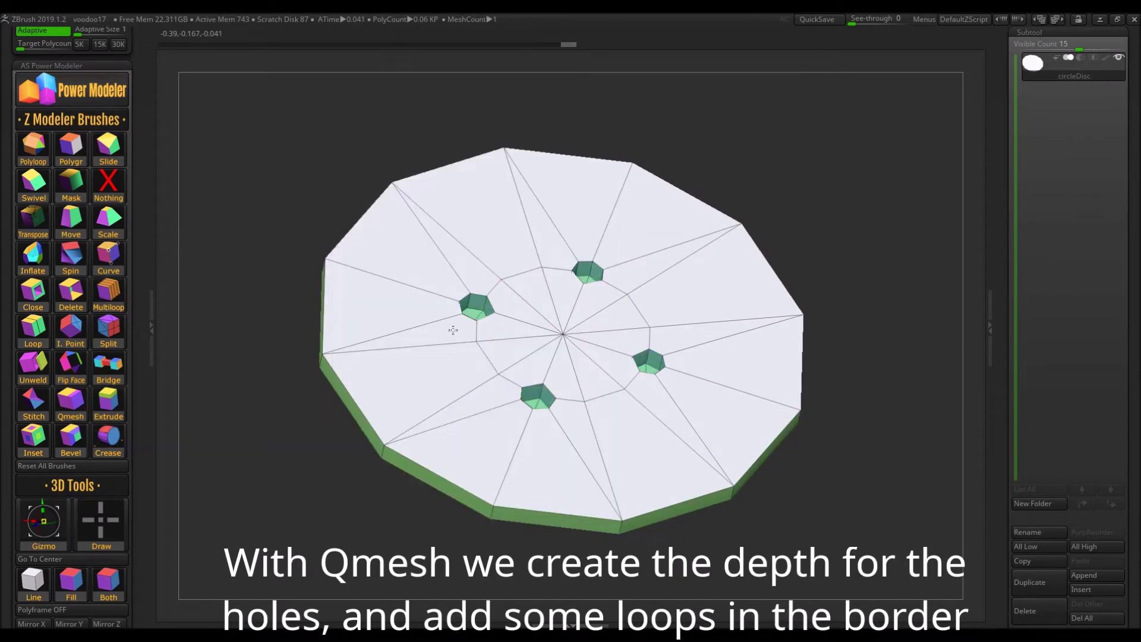
drag(177, 353, 56, 351)
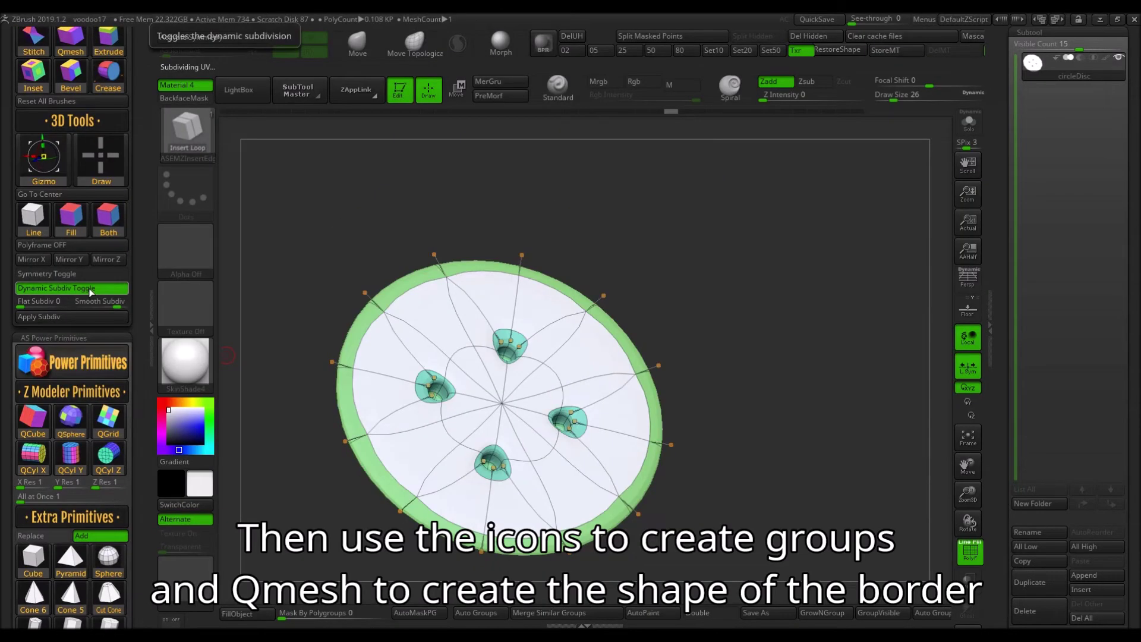
click(89, 288)
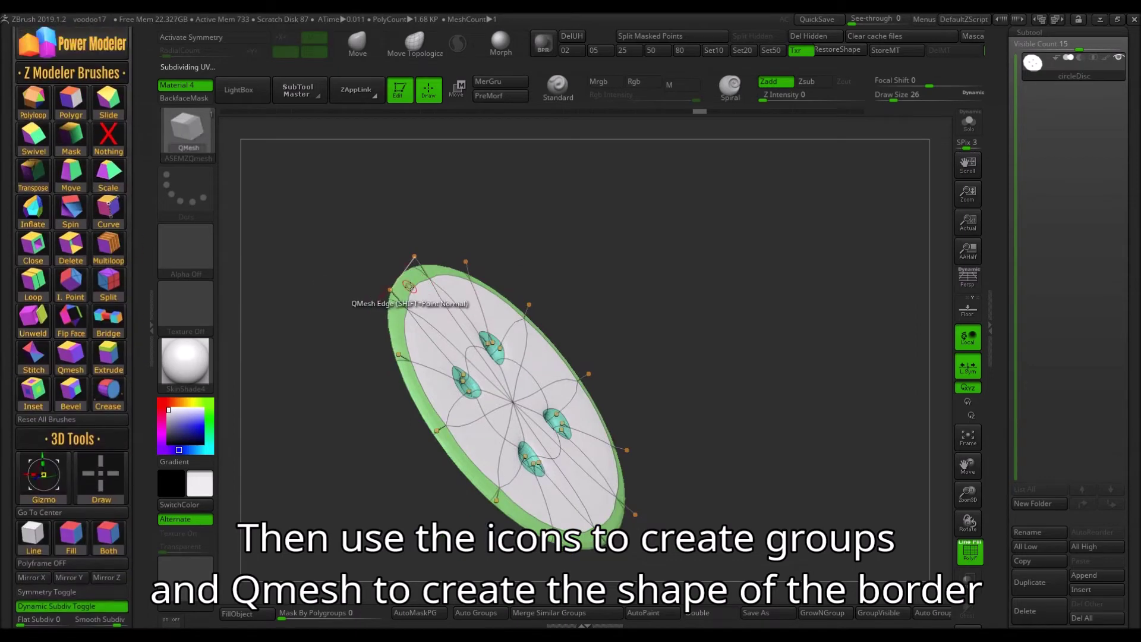
- QMesh the border edge upward and thicken it into a rounded tube rim
drag(412, 278, 387, 265)
mouse_move(713, 111)
mouse_down()
mouse_move(700, 111)
mouse_move(714, 111)
mouse_up()
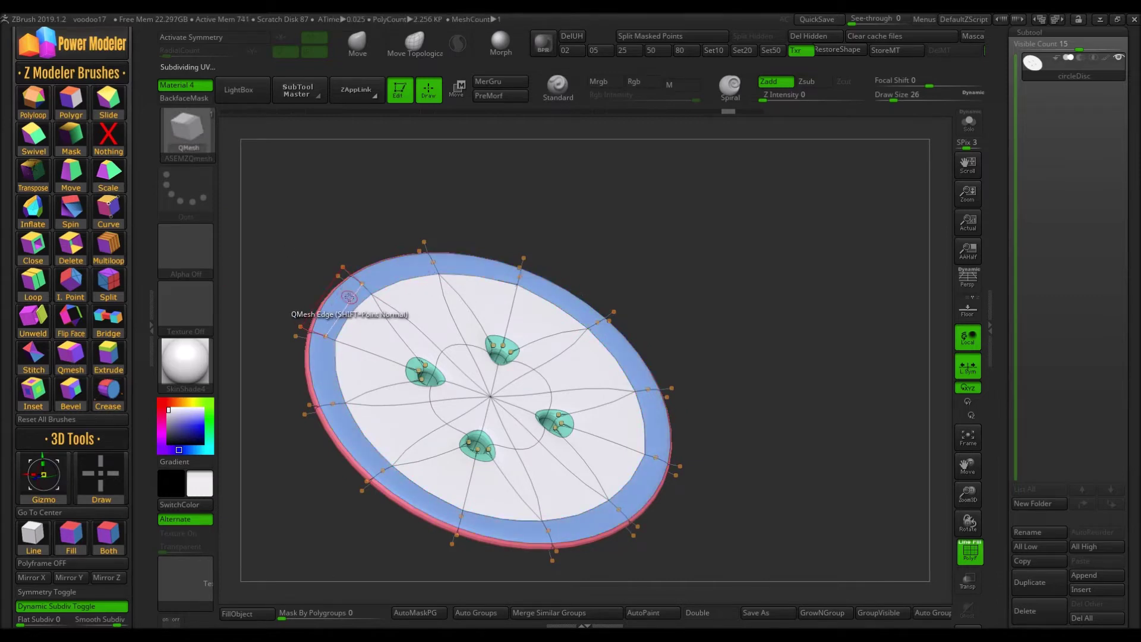
drag(349, 297, 350, 273)
drag(743, 387, 763, 431)
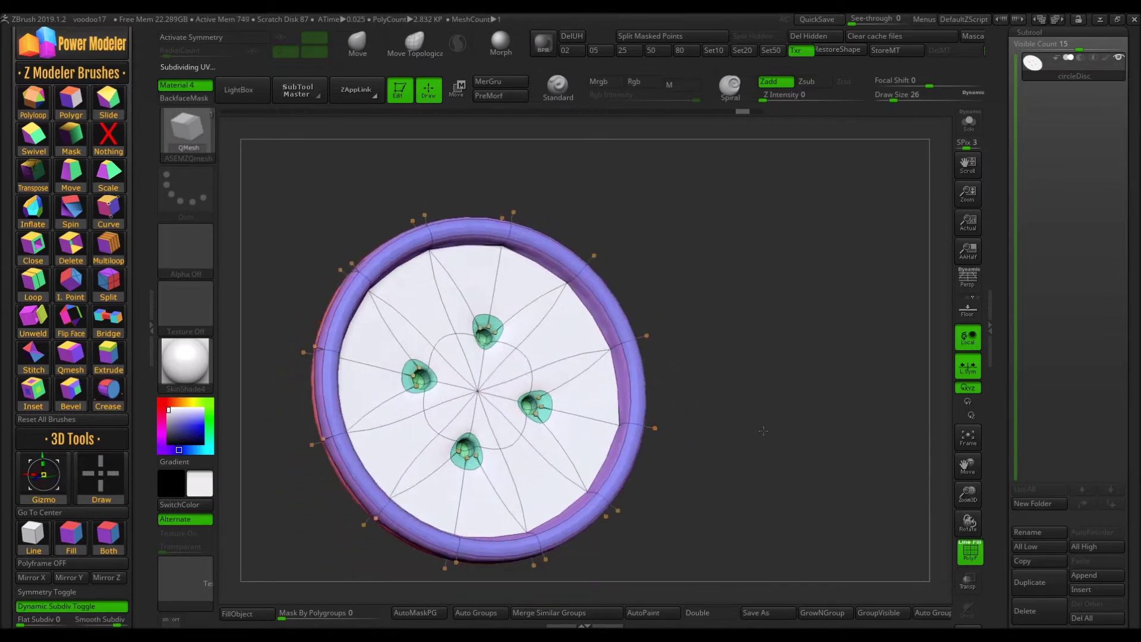
click(969, 552)
click(969, 552)
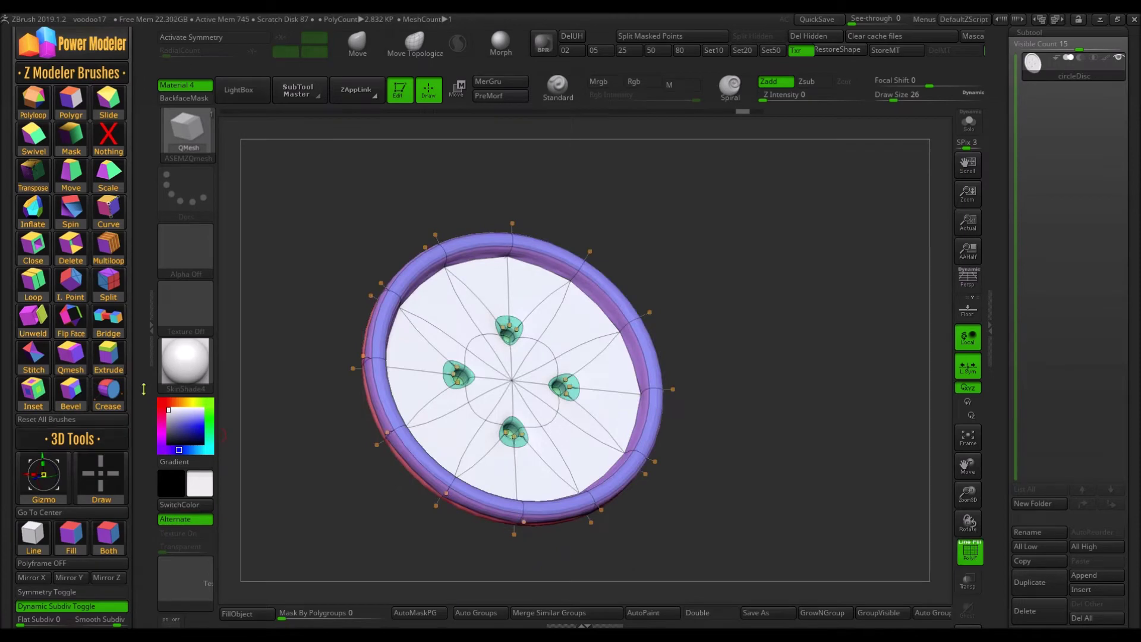
drag(143, 388, 135, 220)
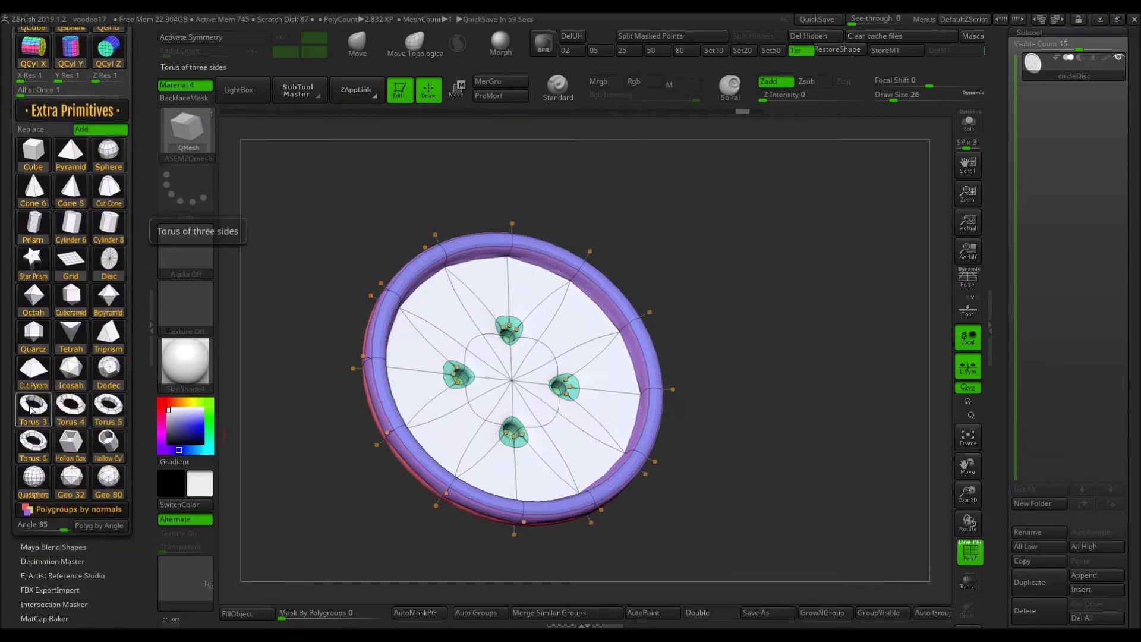
- Append a three-sided torus, rotate it across the button, and smooth it with Dynamic Subdiv
click(32, 409)
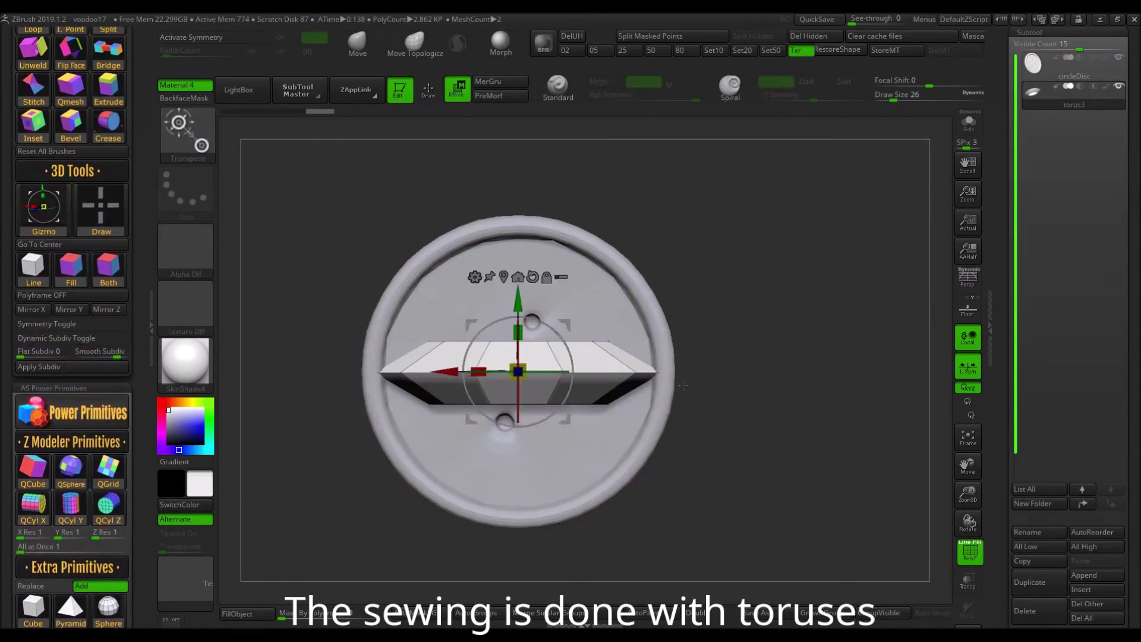
drag(493, 422, 469, 399)
drag(574, 348, 542, 327)
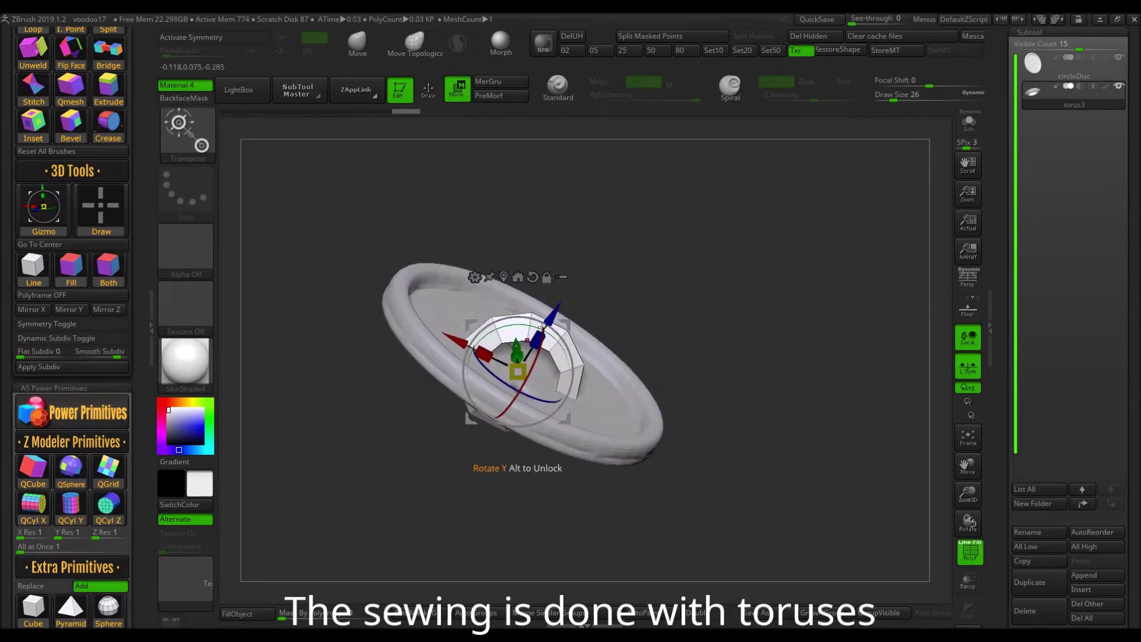
click(87, 338)
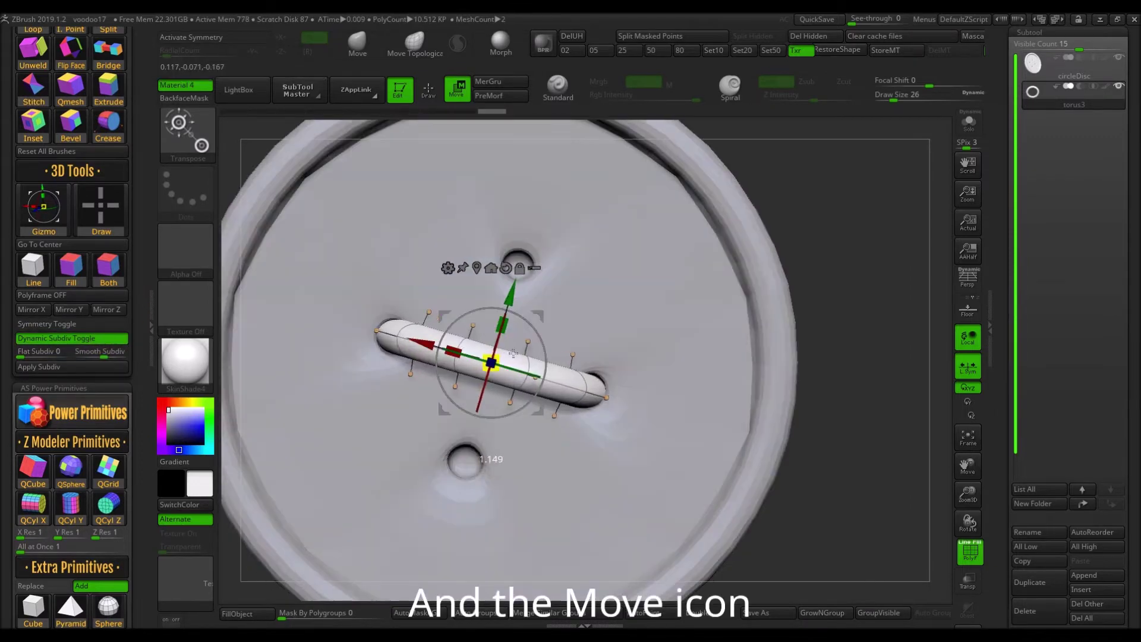
- Pull the torus's upper edge up through the button hole, then select the belly stitch piece
drag(512, 353, 334, 240)
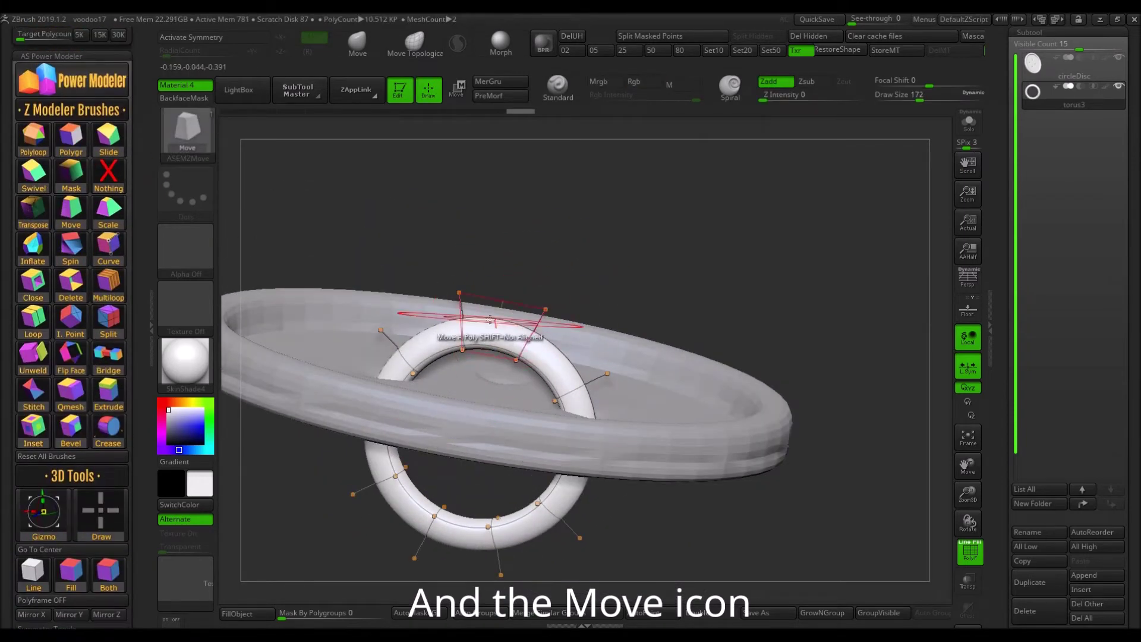
right_drag(490, 321, 526, 319)
drag(497, 308, 503, 293)
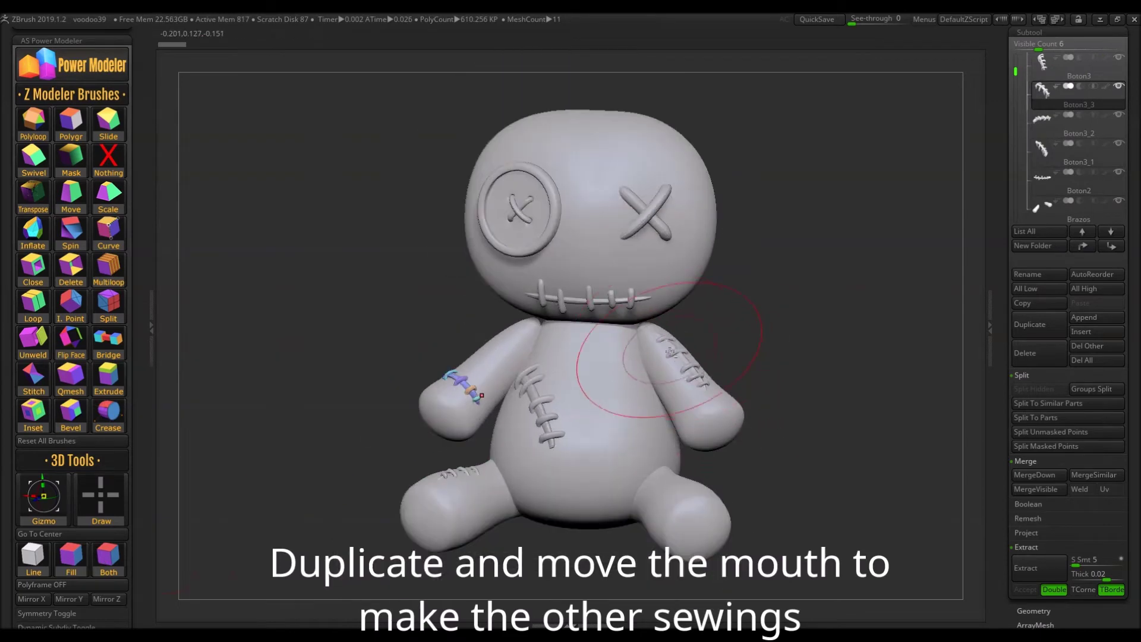
alt+click(544, 410)
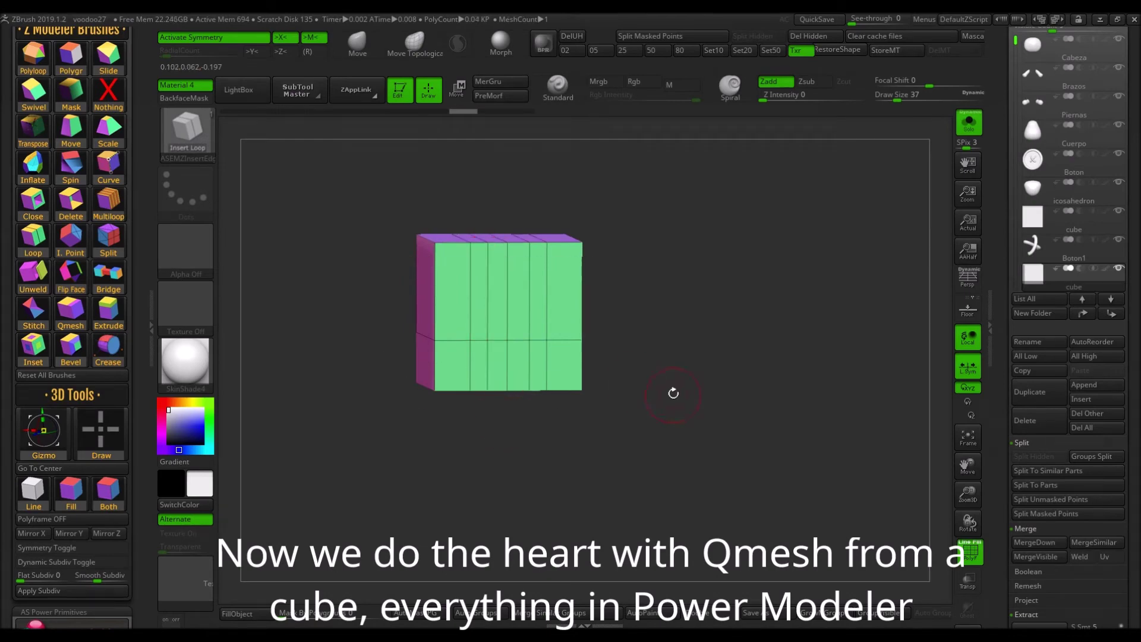
- Bevel the cube's top corners, taper its bottom, and swivel the top into a heart notch
drag(673, 393, 630, 381)
click(109, 62)
drag(488, 237, 494, 334)
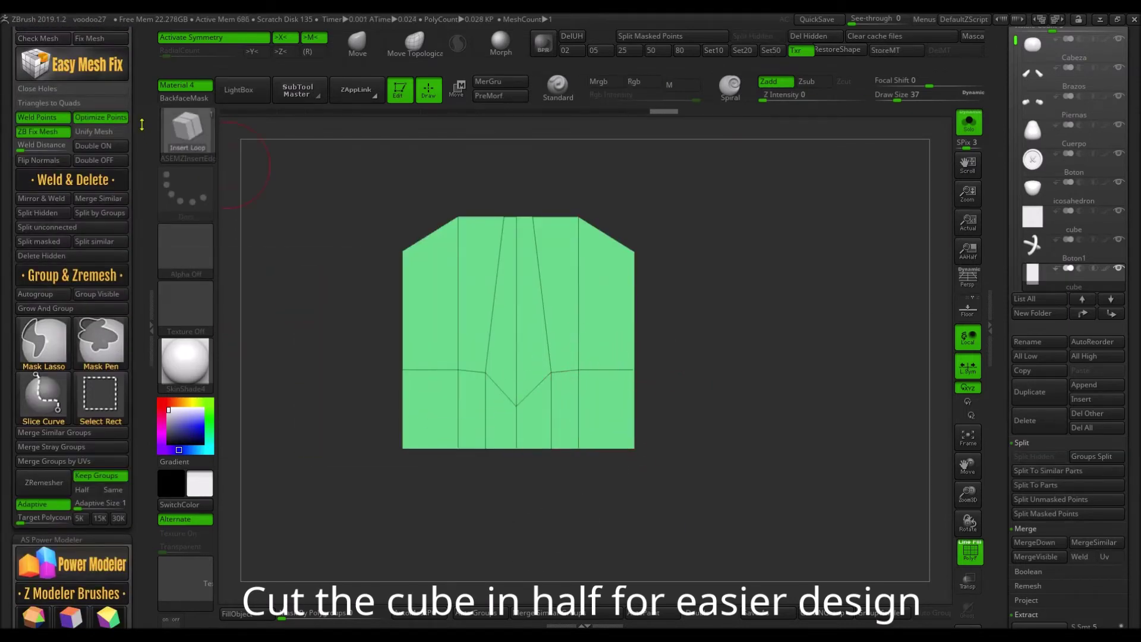
scroll(123, 261, down, 5)
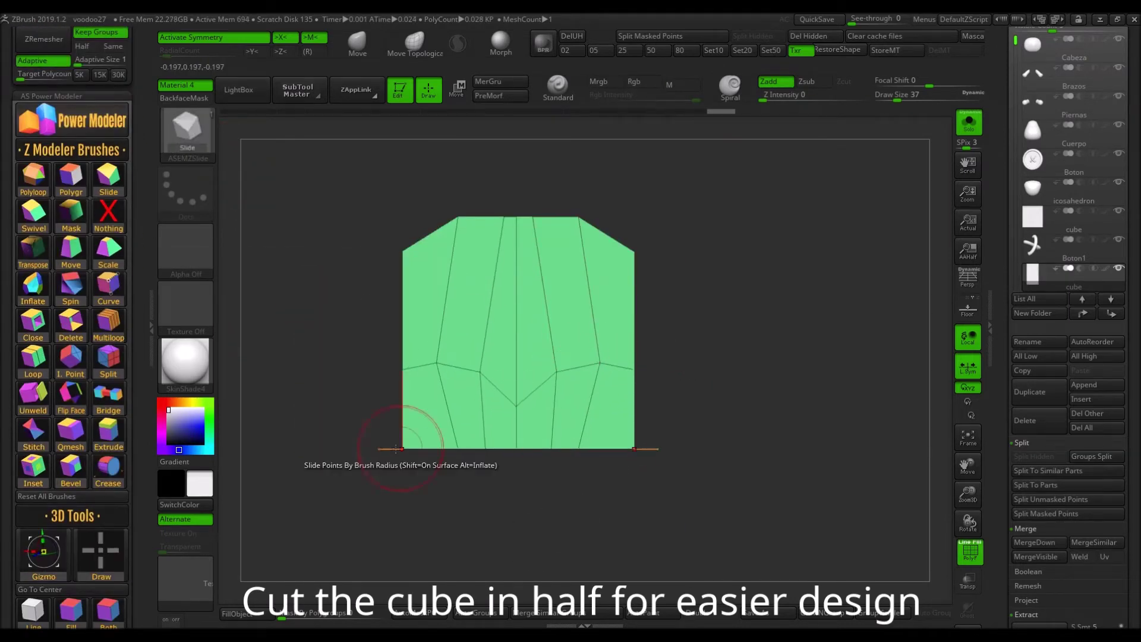
mouse_move(356, 464)
mouse_down()
mouse_move(418, 439)
mouse_move(496, 208)
mouse_up()
key(x)
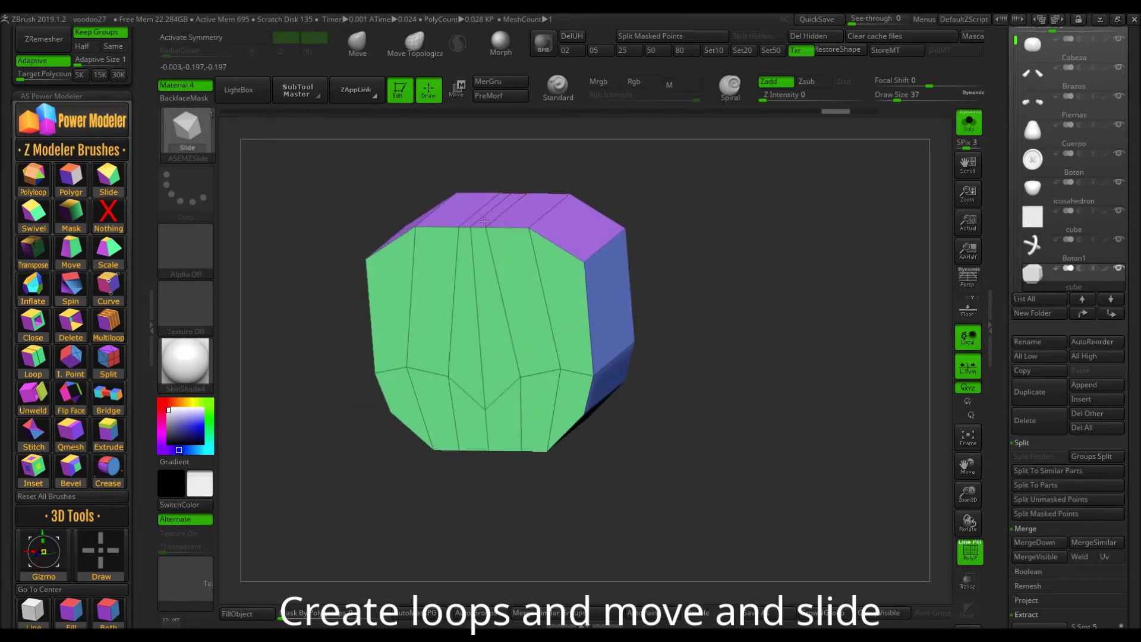
mouse_move(486, 210)
mouse_down()
mouse_move(447, 226)
mouse_move(438, 535)
mouse_move(502, 454)
mouse_up()
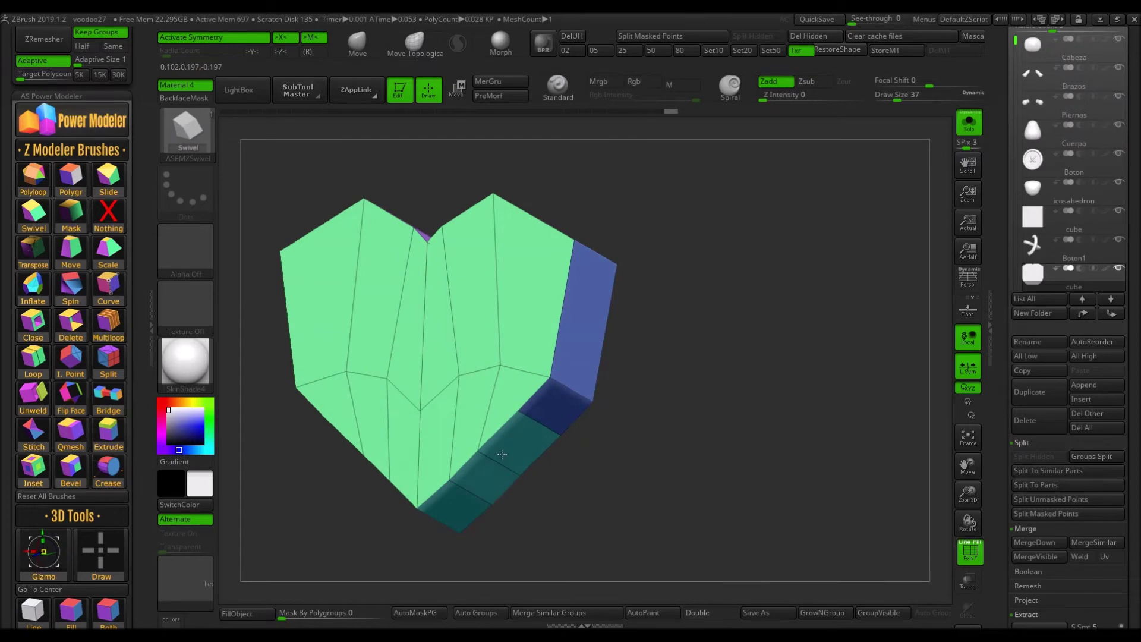
- Fill the heart's triangular side holes with new polygons and collapse extra edges
drag(510, 455, 392, 427)
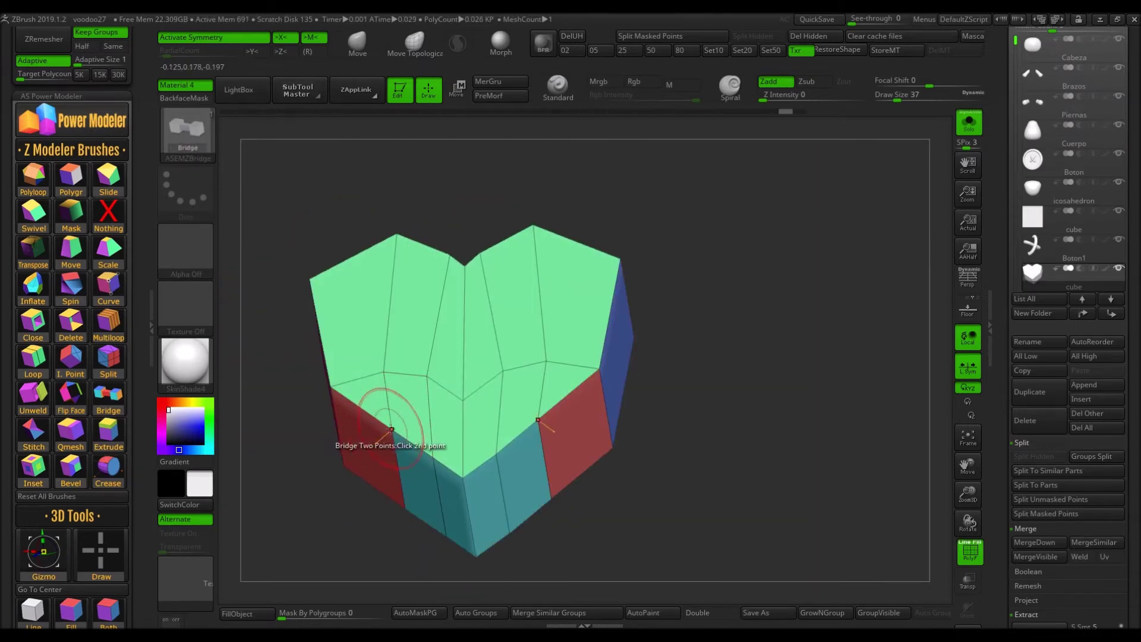
click(390, 429)
key(ctrl+z)
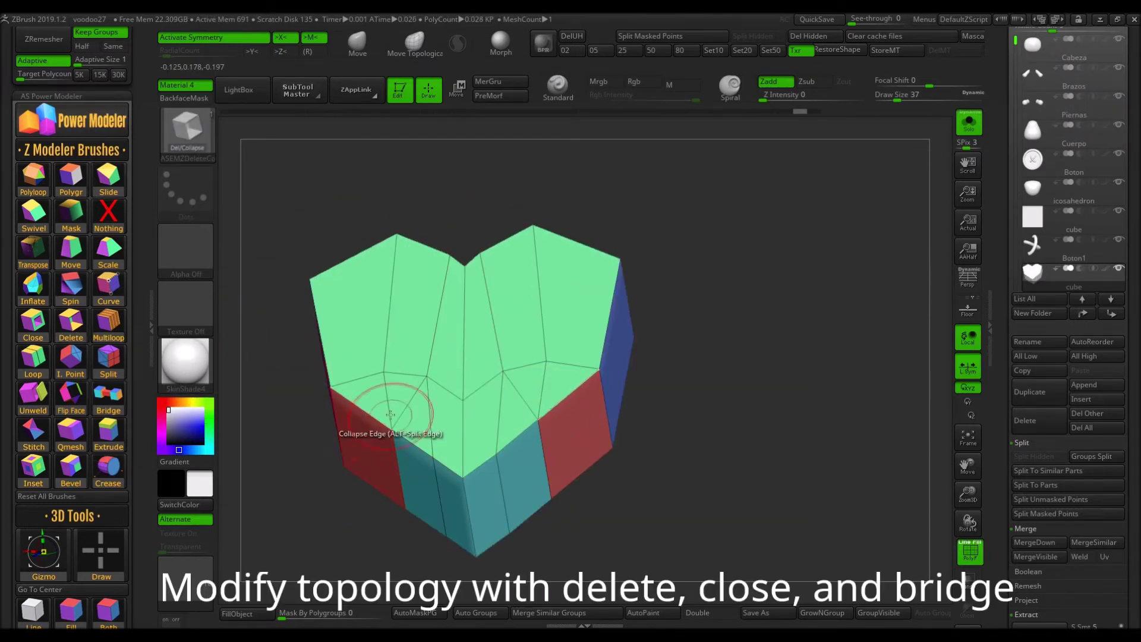
click(340, 383)
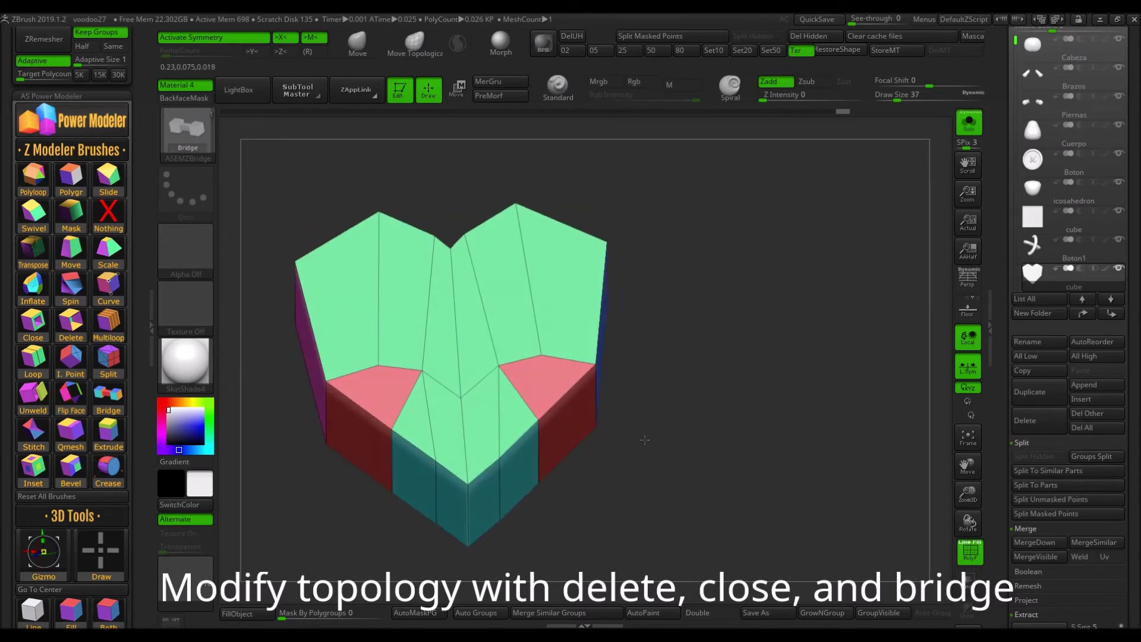
key(d)
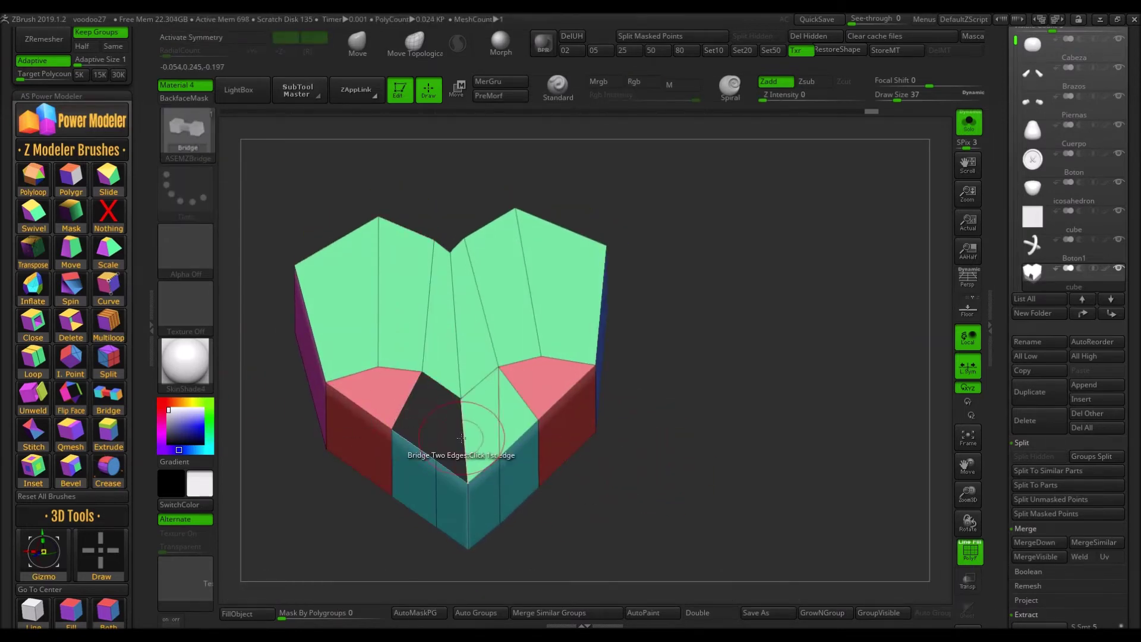
drag(394, 459, 483, 427)
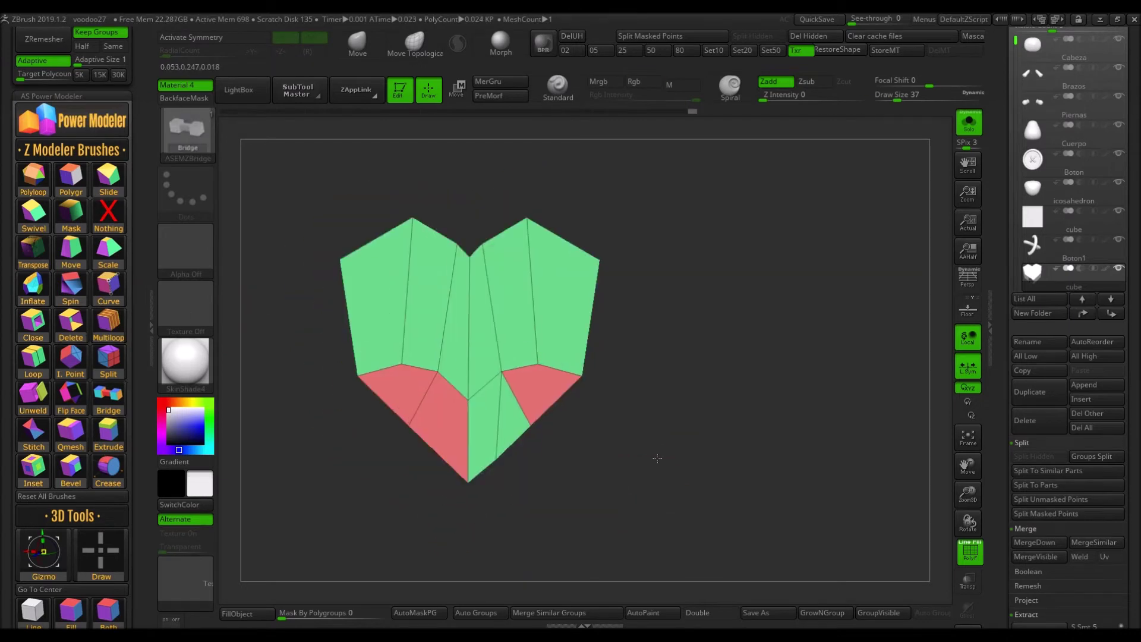
key(d)
- Preview the heart with Dynamic Subdiv and widen its sides symmetrically with Move
drag(714, 357, 737, 367)
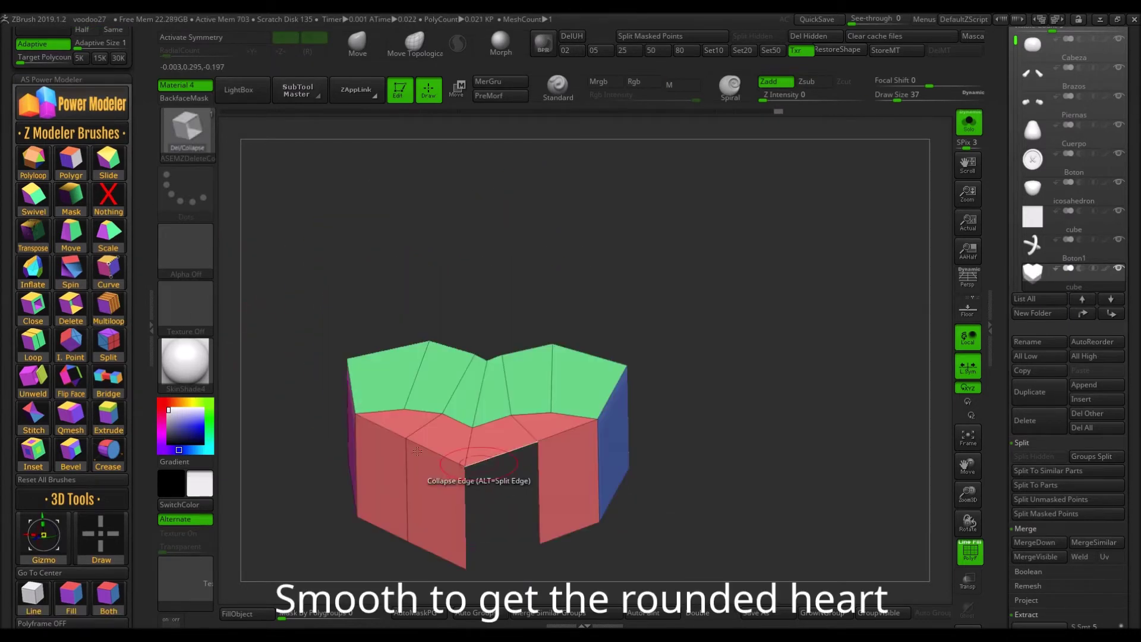
scroll(71, 297, down, 10)
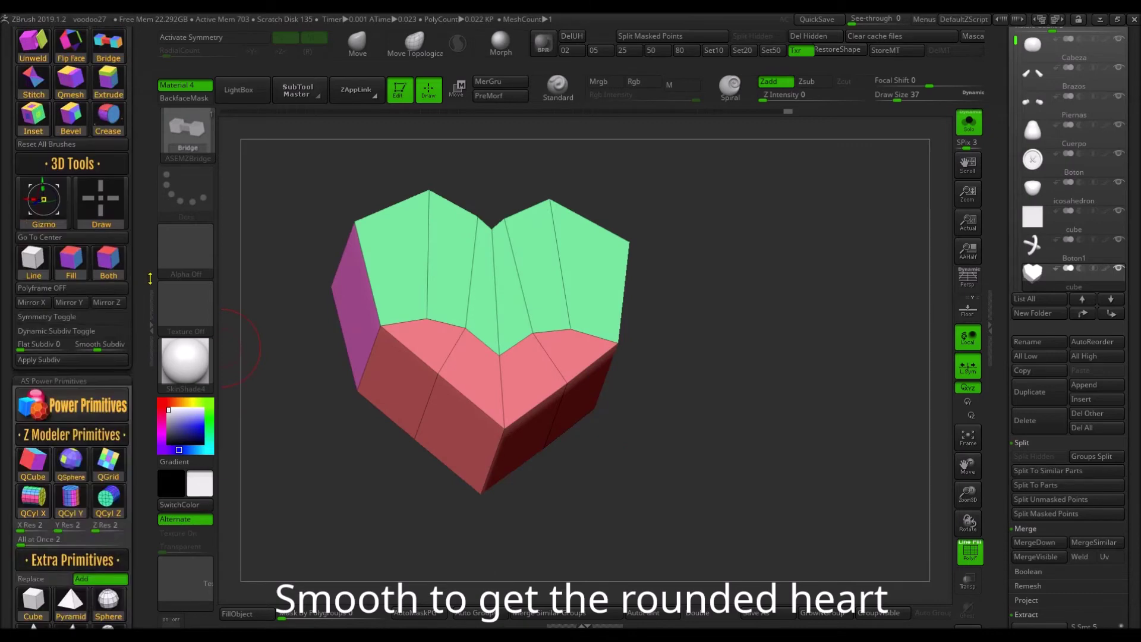
click(72, 378)
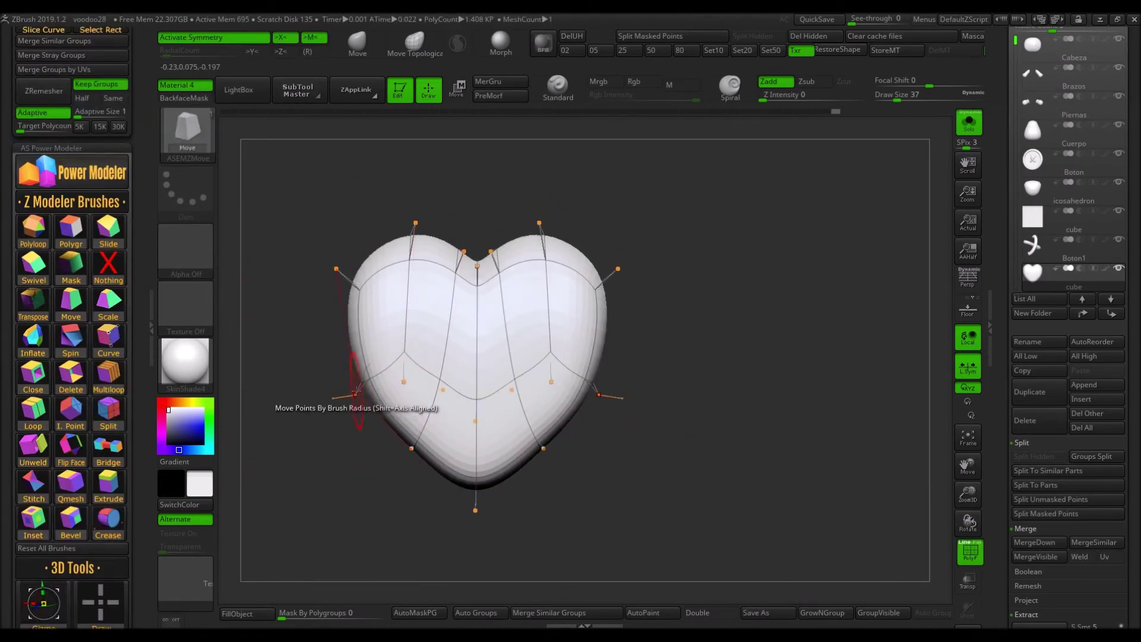
mouse_move(404, 382)
mouse_down()
mouse_move(415, 373)
mouse_move(558, 402)
mouse_up()
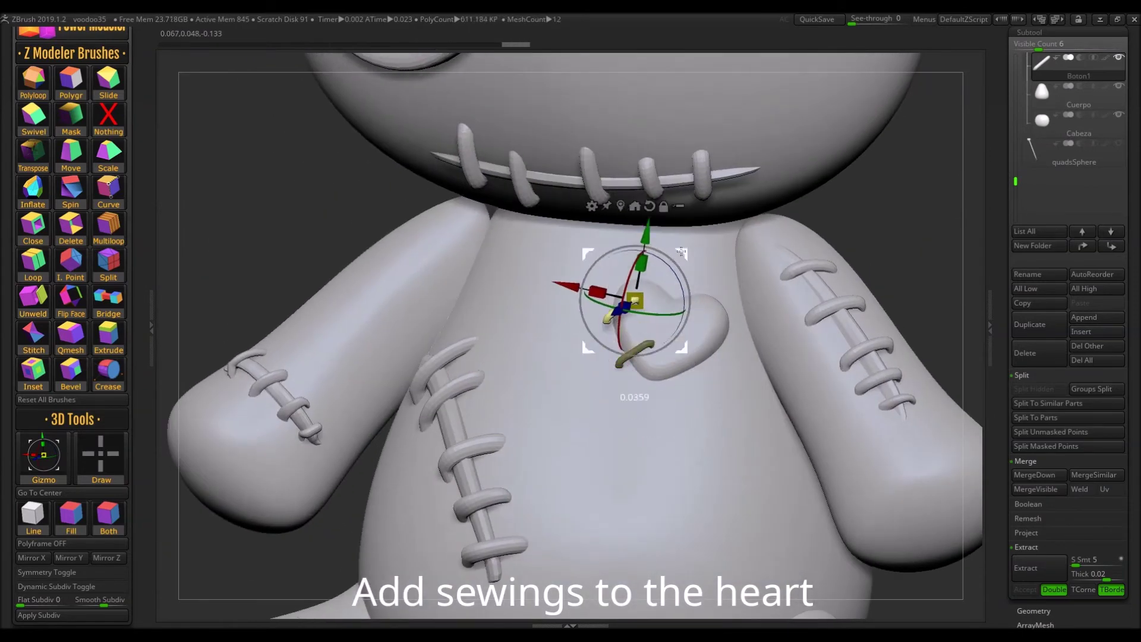
- Rotate the duplicated stitch piece around the heart and move it onto the heart's edge
drag(682, 252, 756, 314)
drag(687, 335, 701, 321)
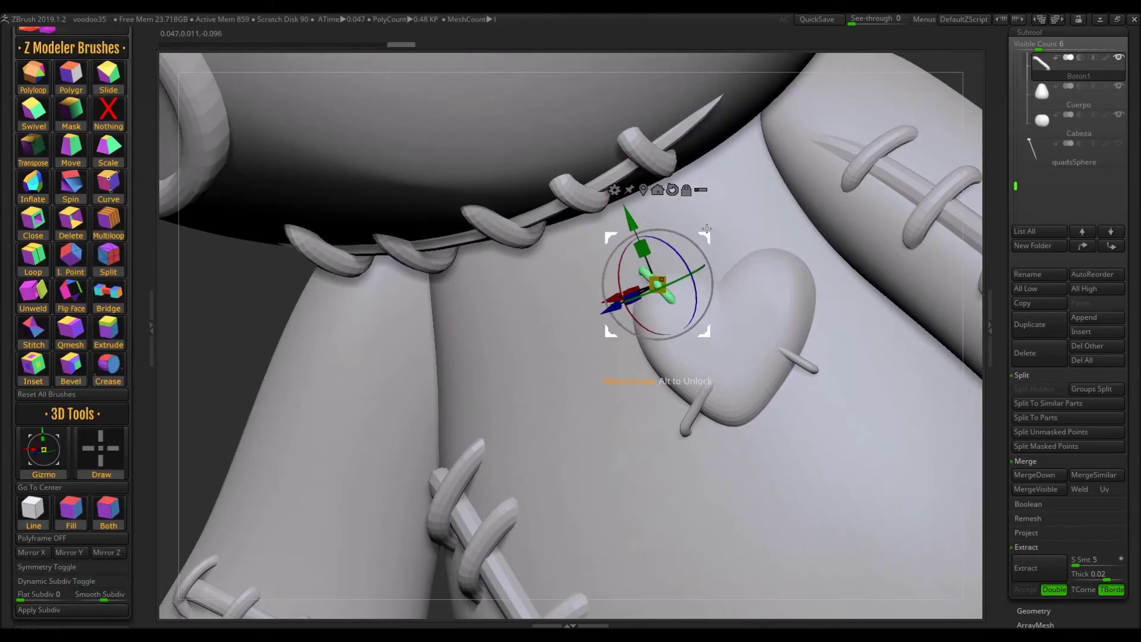
drag(694, 259, 856, 257)
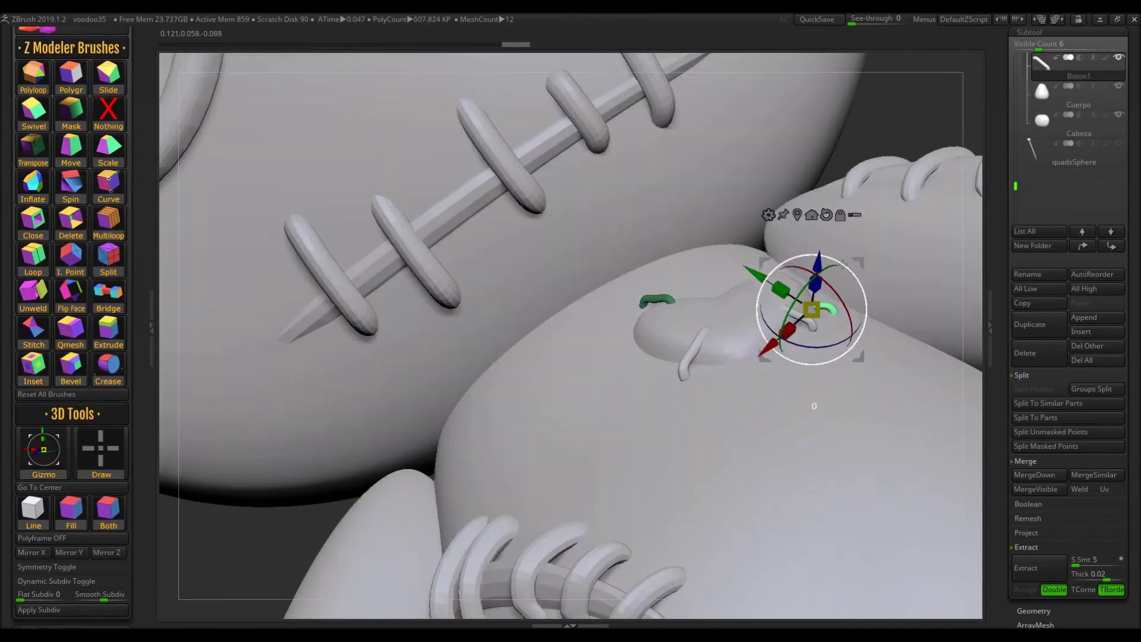
mouse_move(823, 315)
mouse_down()
mouse_move(808, 309)
mouse_move(827, 295)
mouse_up()
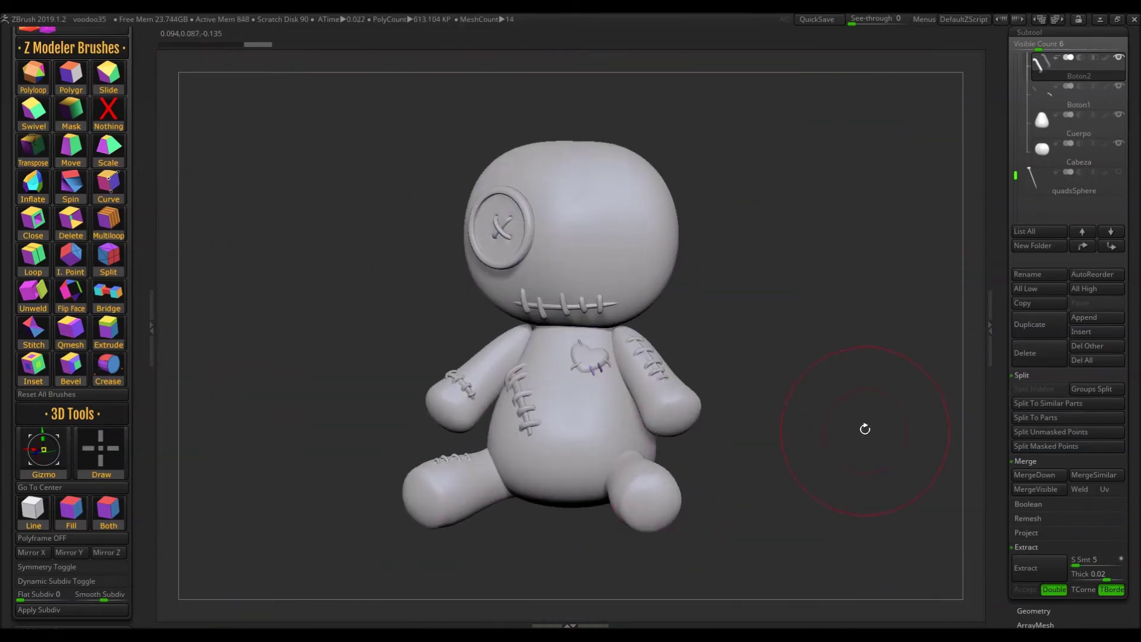
drag(802, 428, 742, 356)
scroll(72, 298, down, 5)
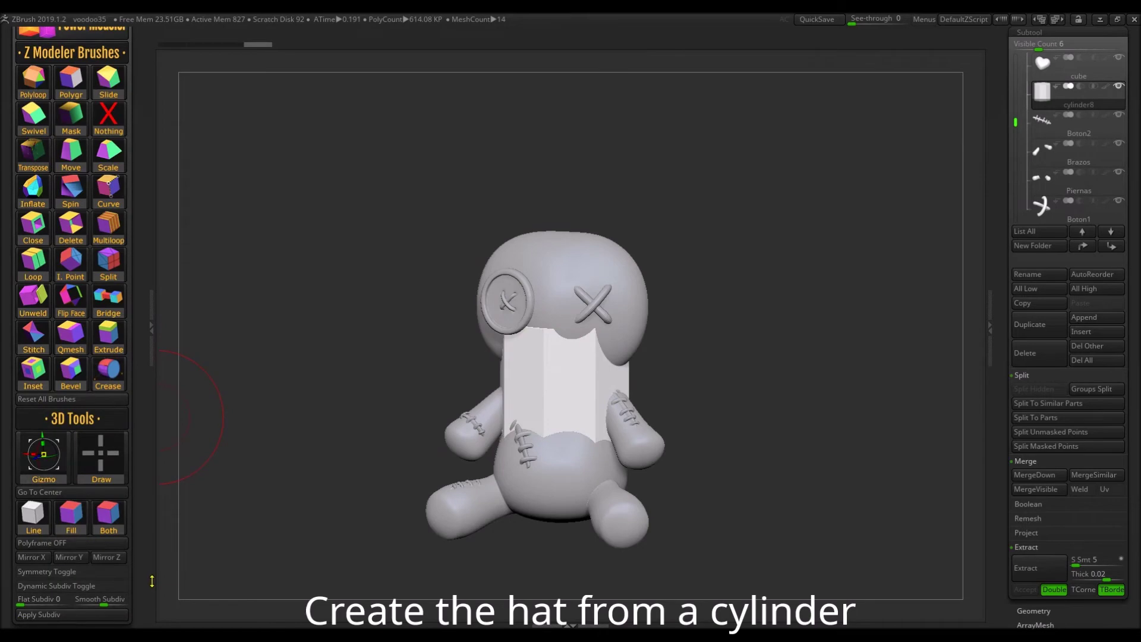
- Give the cylinder a bottom edge loop with its own polygroup and extrude a wide brim
click(115, 558)
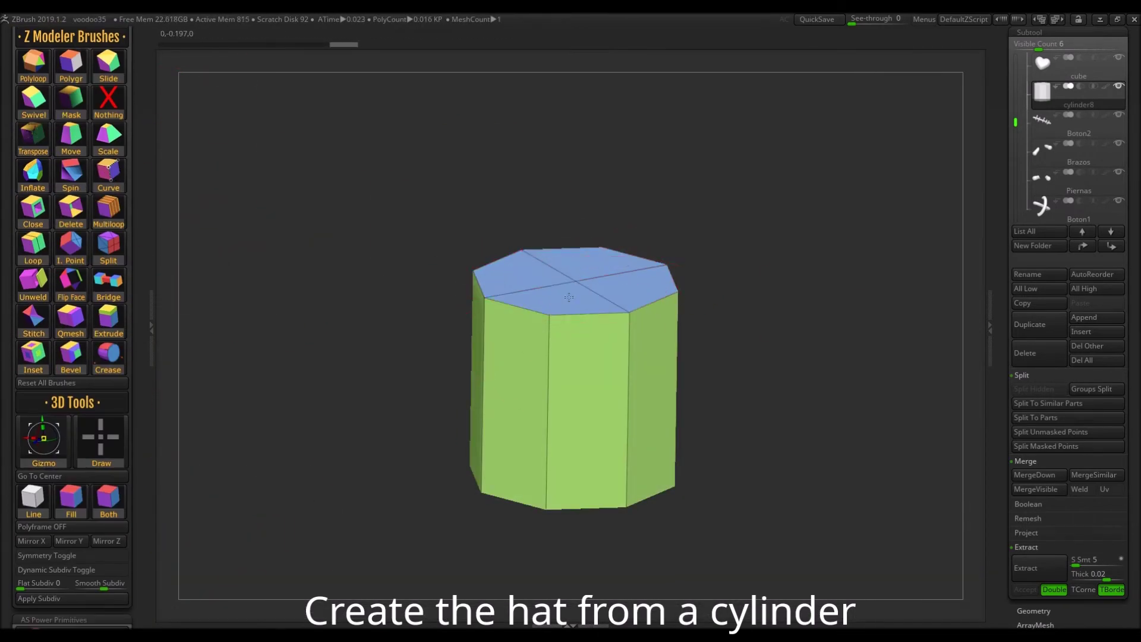
drag(573, 296, 485, 400)
click(485, 476)
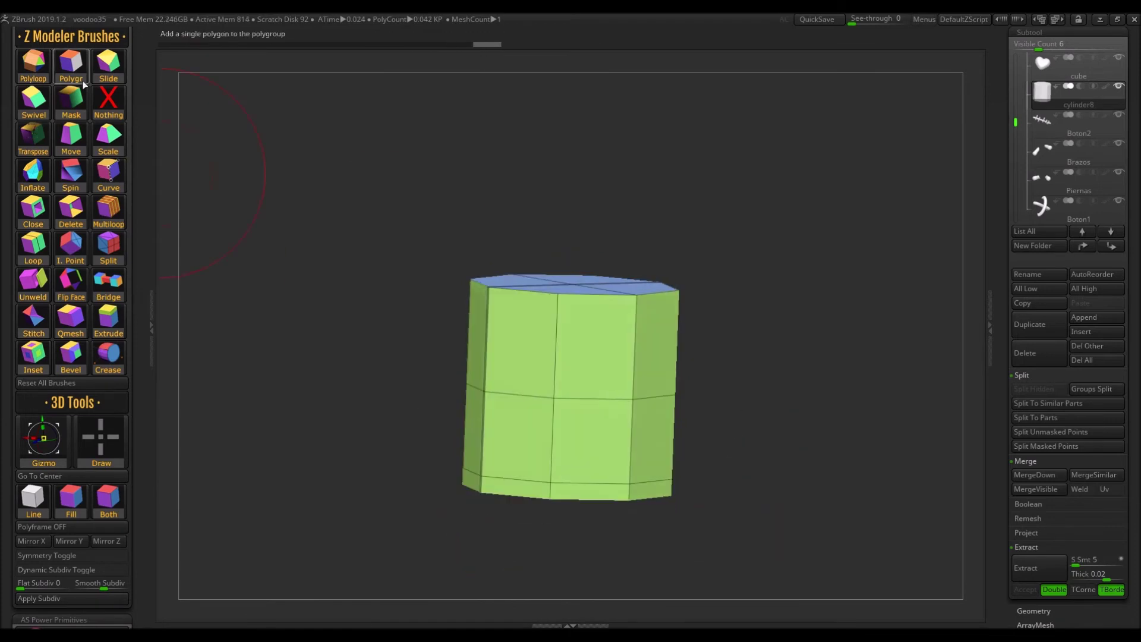
click(482, 482)
click(547, 371)
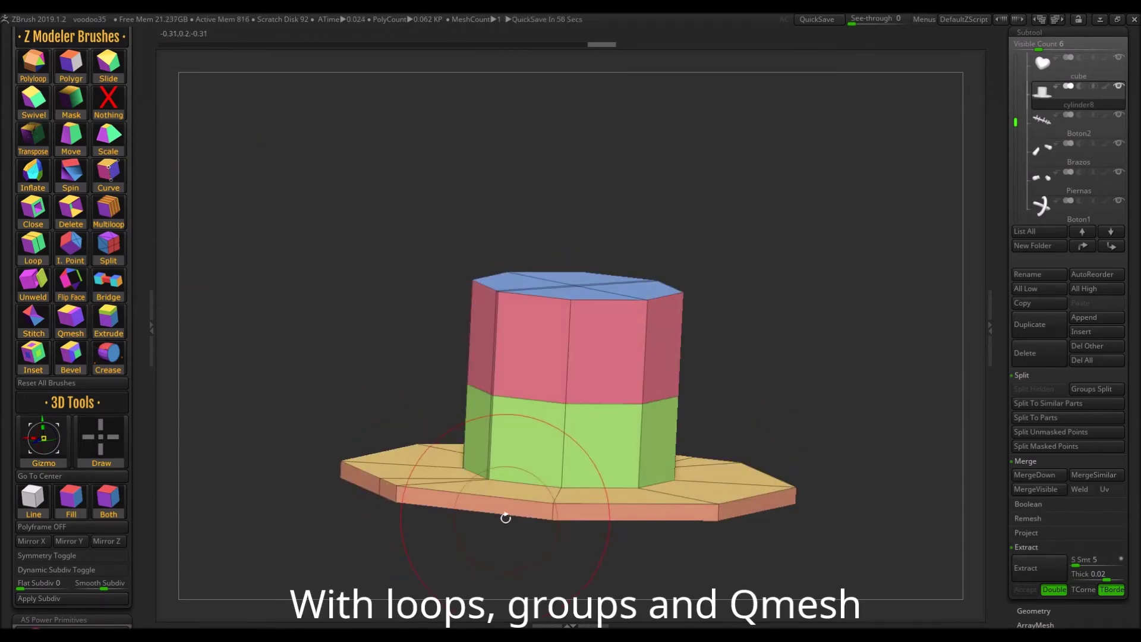
- Preview the hat with Dynamic Subdiv and adjust its proportions
drag(642, 552, 328, 239)
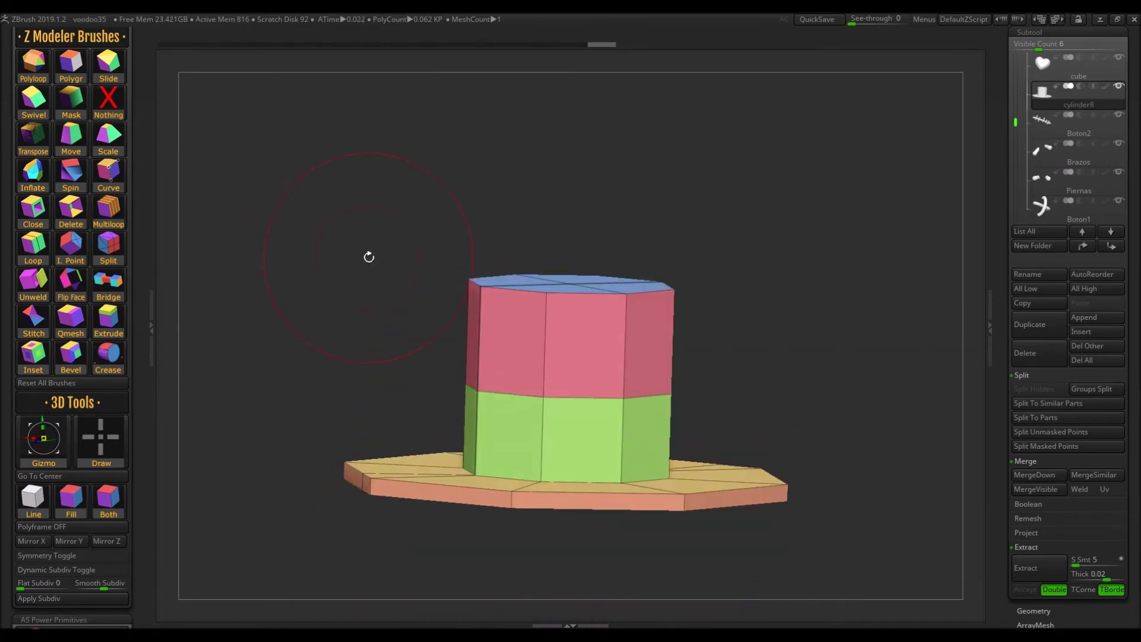
click(72, 569)
drag(309, 273, 451, 470)
key(shift+d)
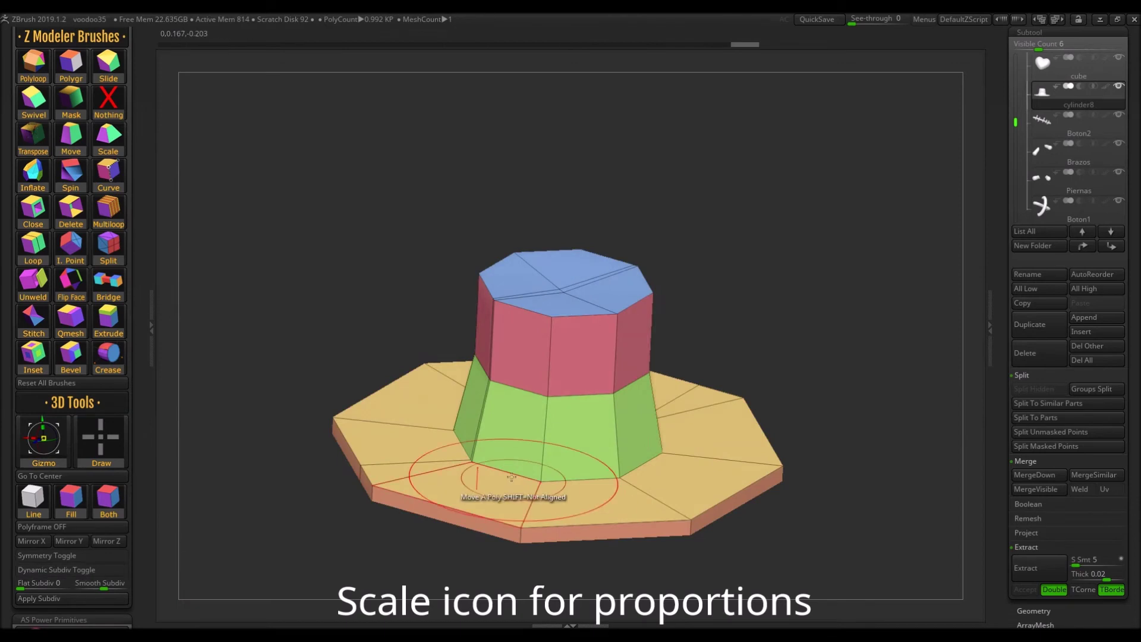
drag(499, 565, 197, 356)
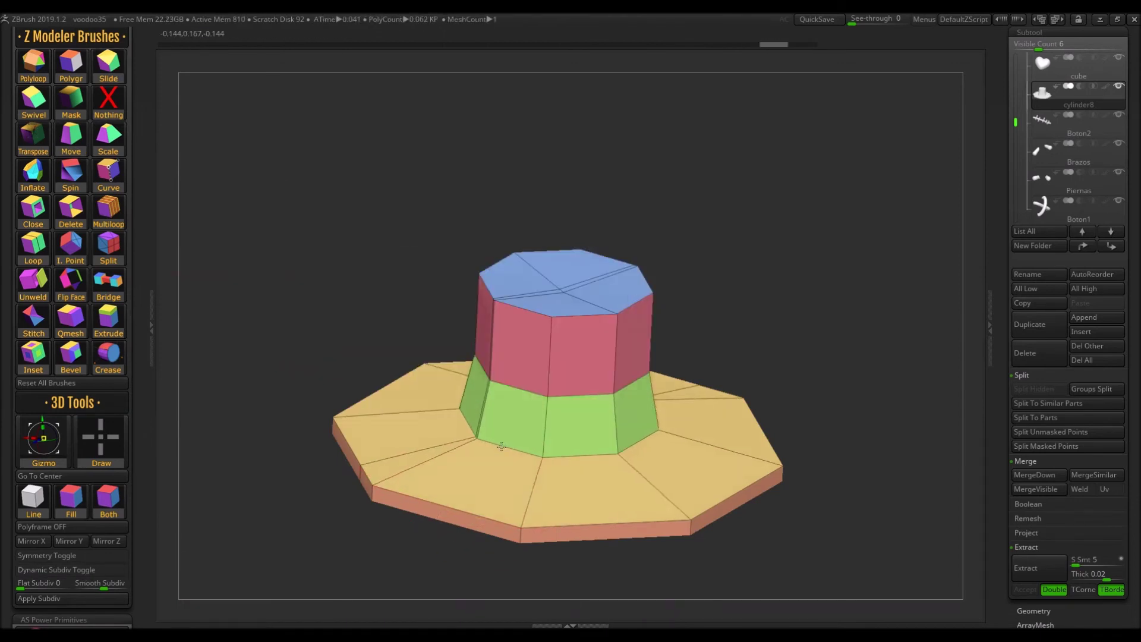
click(68, 570)
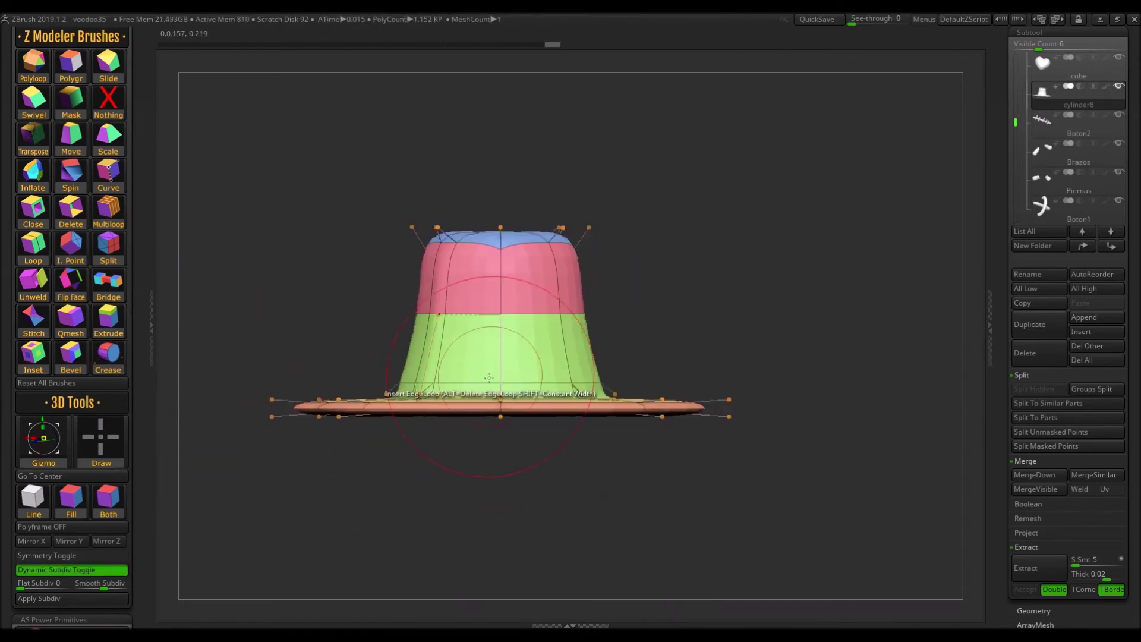
mouse_move(535, 208)
mouse_down()
mouse_move(545, 457)
mouse_move(55, 443)
mouse_up()
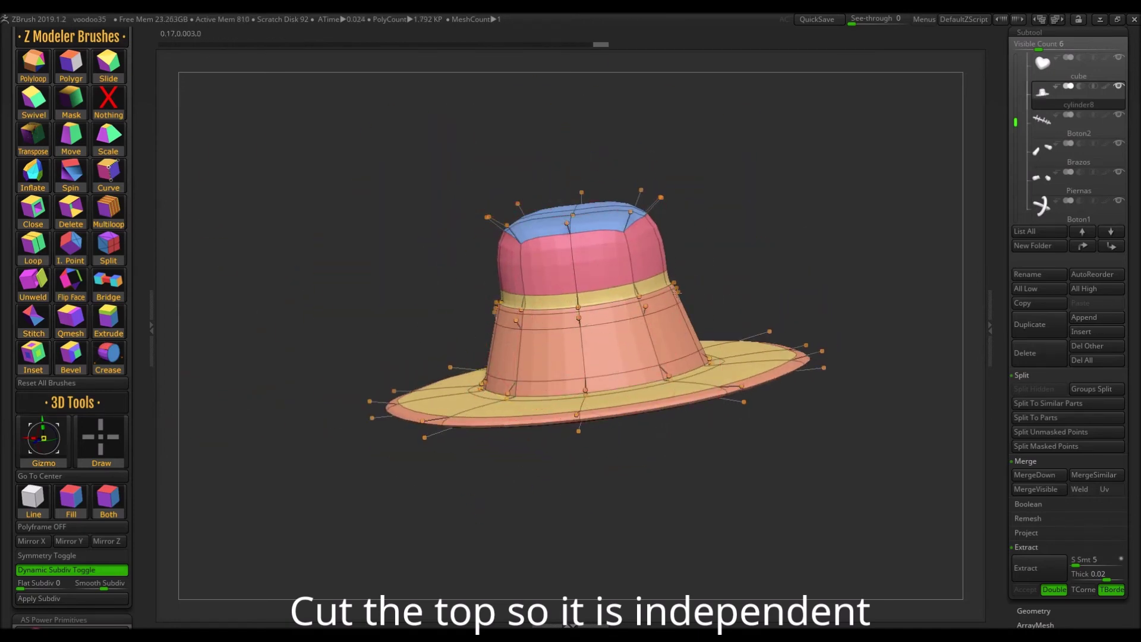
- Move the hat up onto the doll's head and fit it from the side
drag(676, 291, 721, 283)
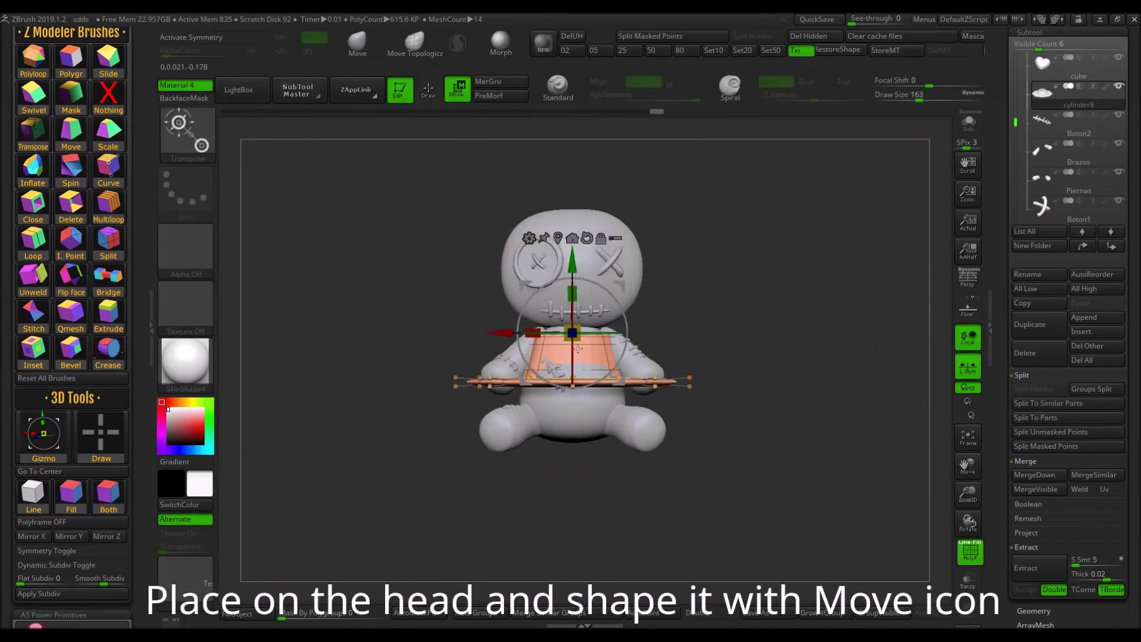
drag(578, 349, 575, 205)
key(q)
drag(772, 357, 671, 319)
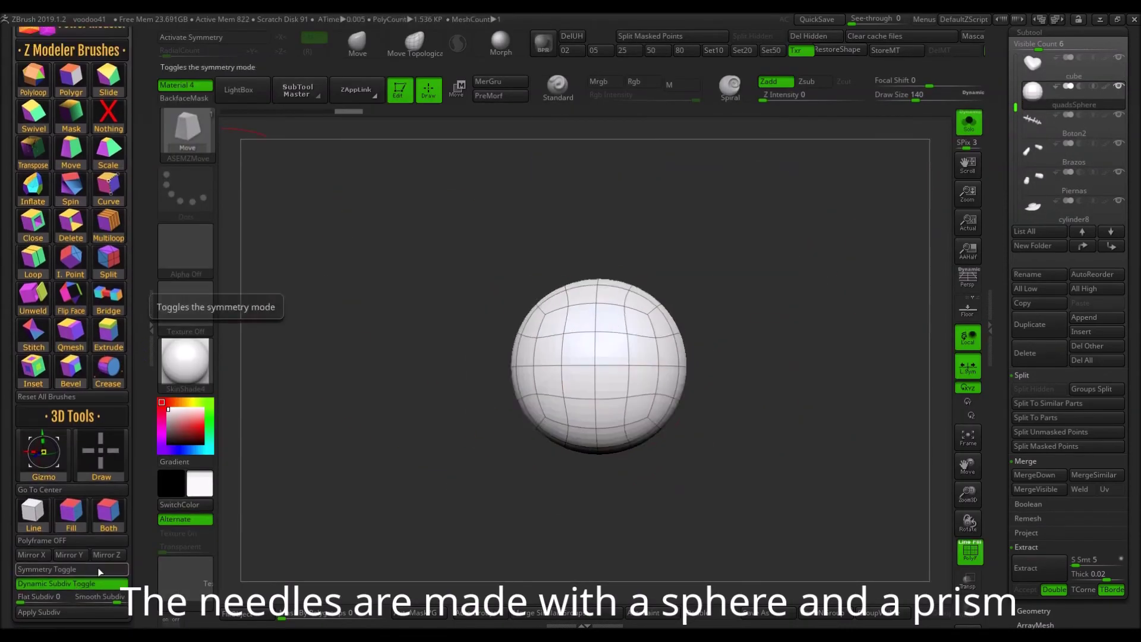
- Add a prism shaft for the pin, turn it, and MergeDown it with the sphere head
scroll(71, 298, down, 10)
click(33, 274)
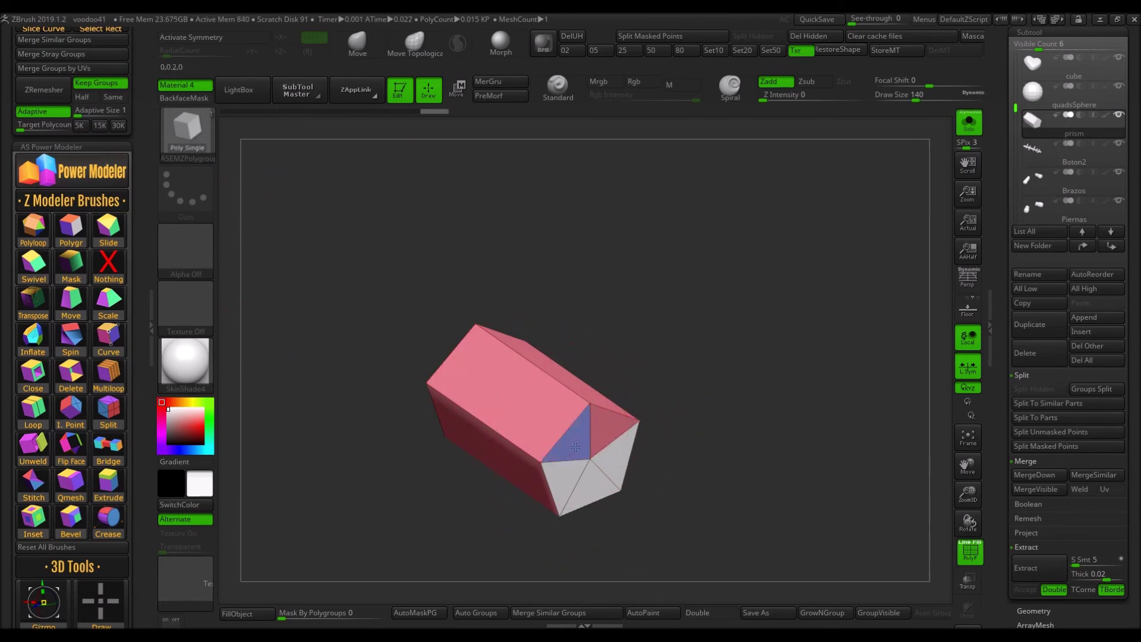
right_drag(576, 447, 539, 429)
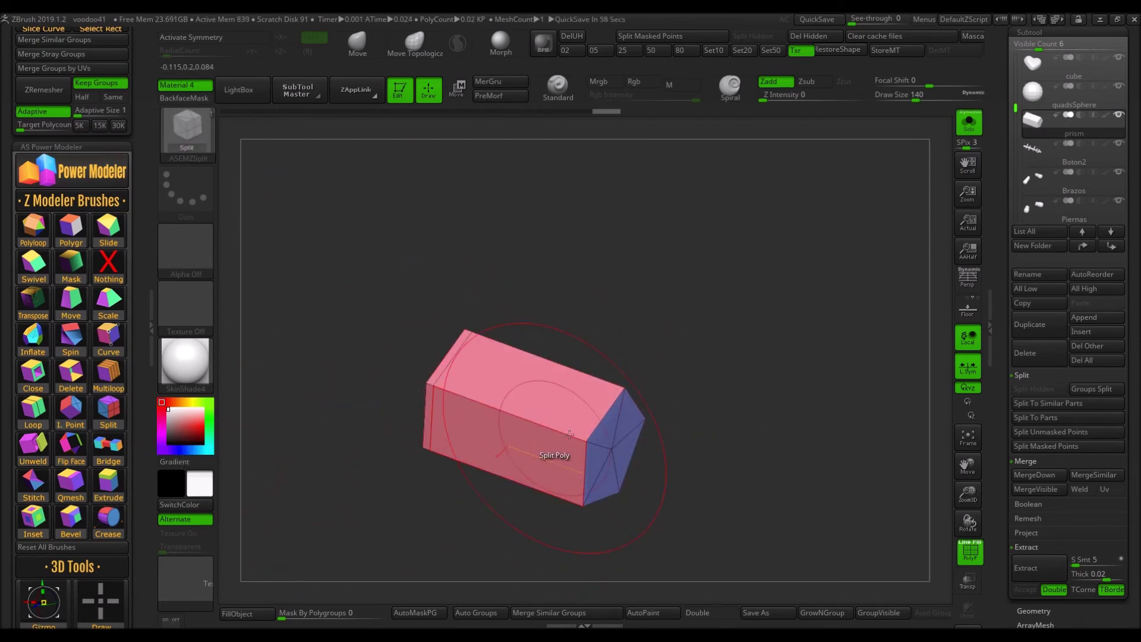
scroll(67, 452, down, 3)
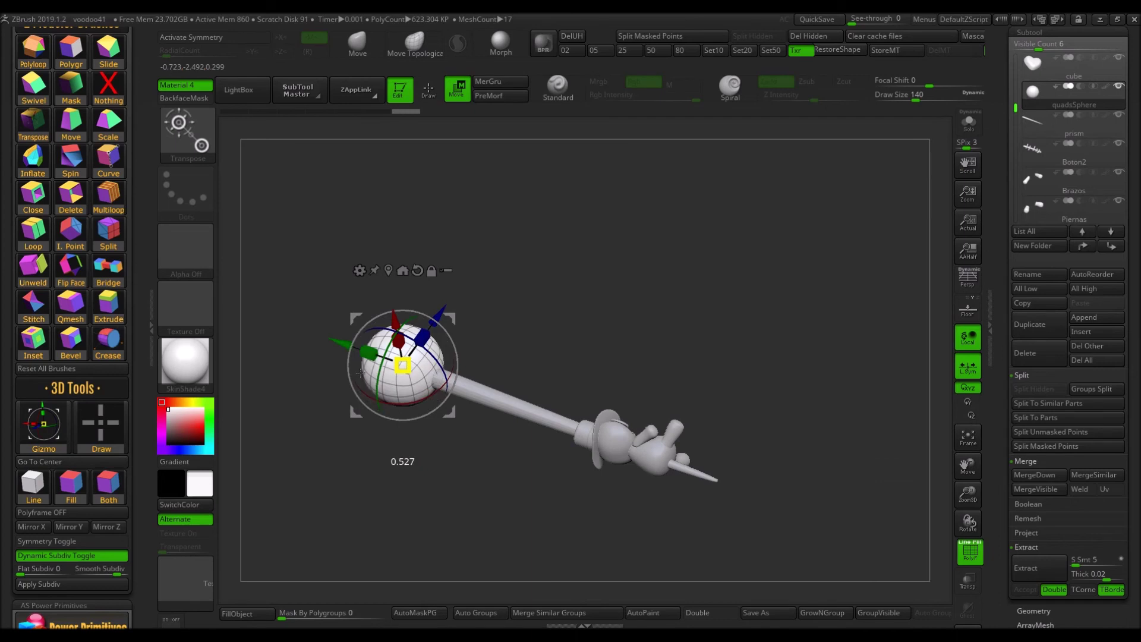
click(1034, 475)
click(932, 497)
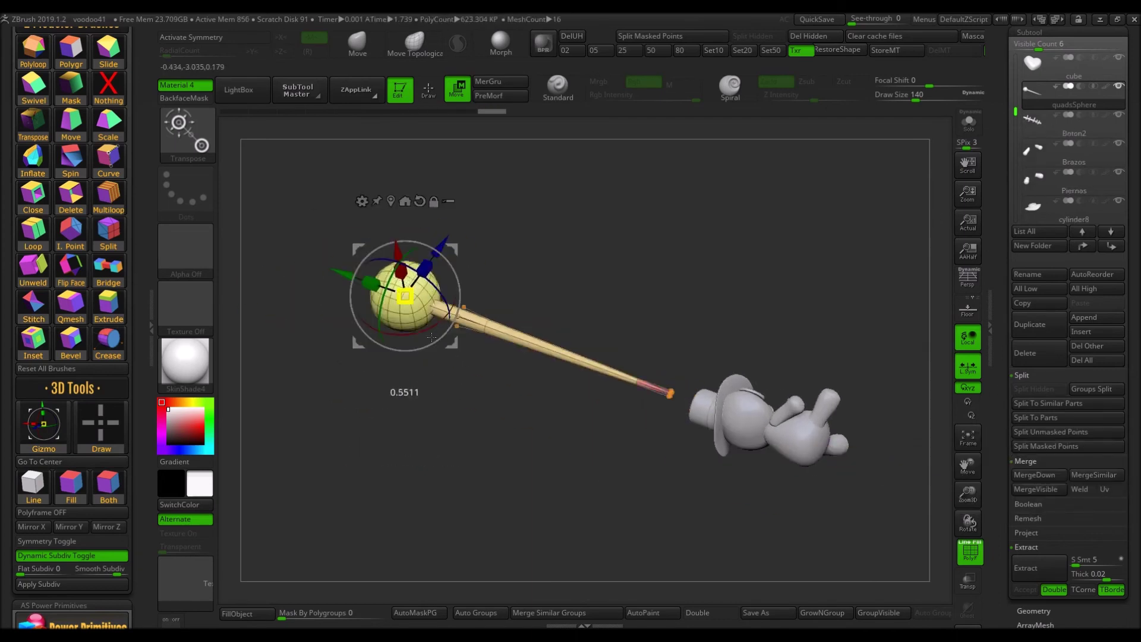
shift+drag(773, 297, 575, 195)
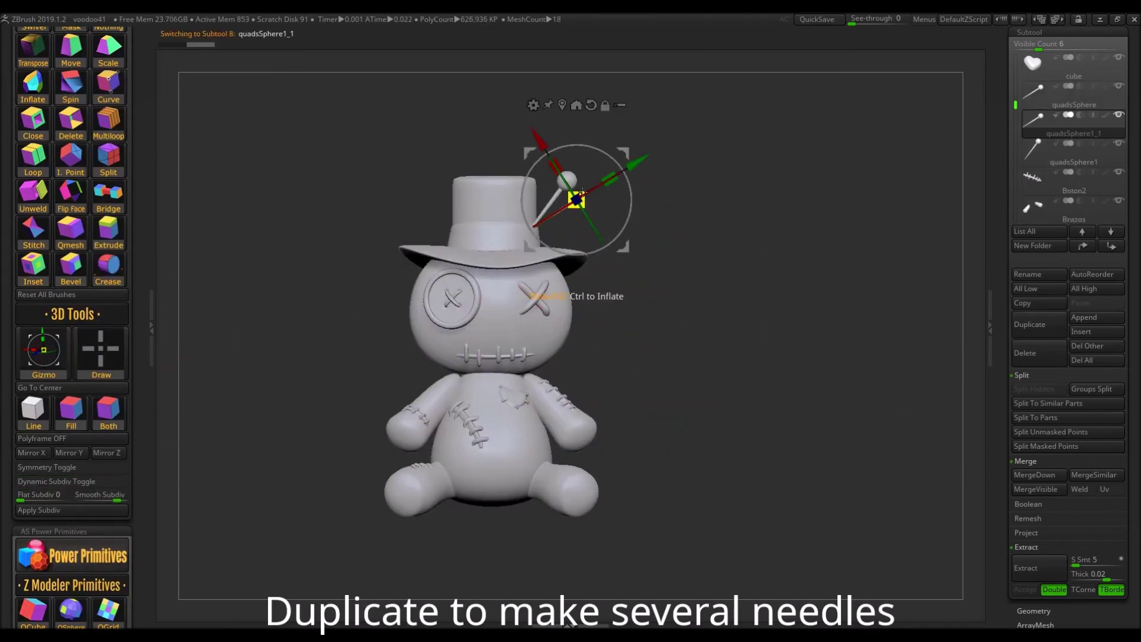
- Move the copied pin down into the chest and duplicate it again for another pin
mouse_move(581, 192)
mouse_down()
mouse_move(535, 357)
mouse_move(639, 330)
mouse_up()
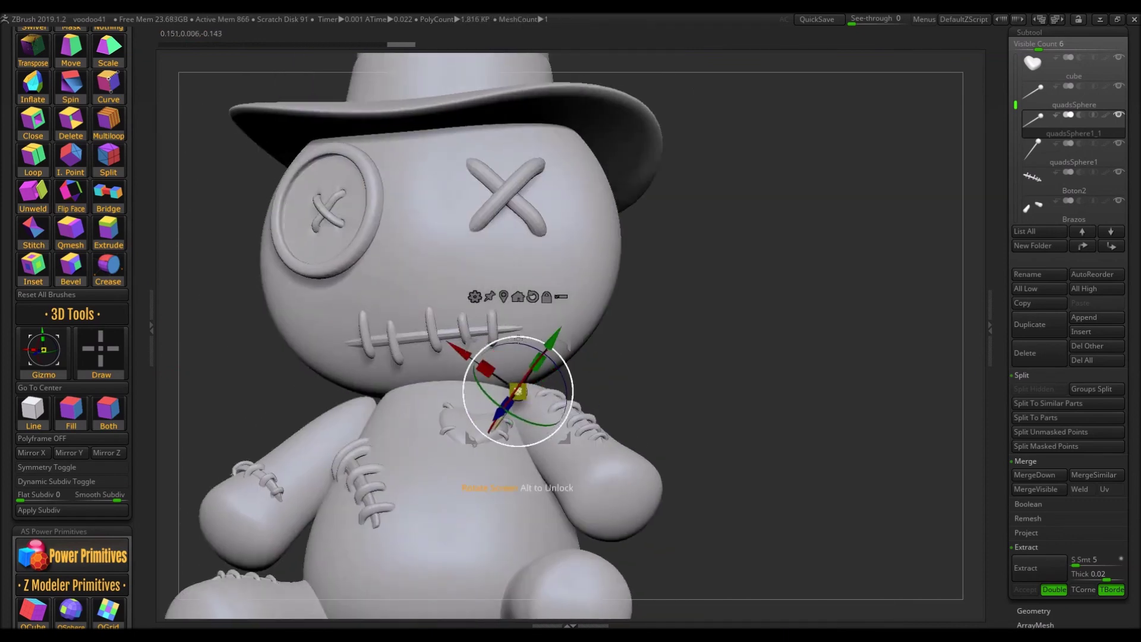
key(ctrl+shift+d)
mouse_move(517, 336)
mouse_down()
mouse_move(589, 439)
mouse_move(957, 314)
mouse_up()
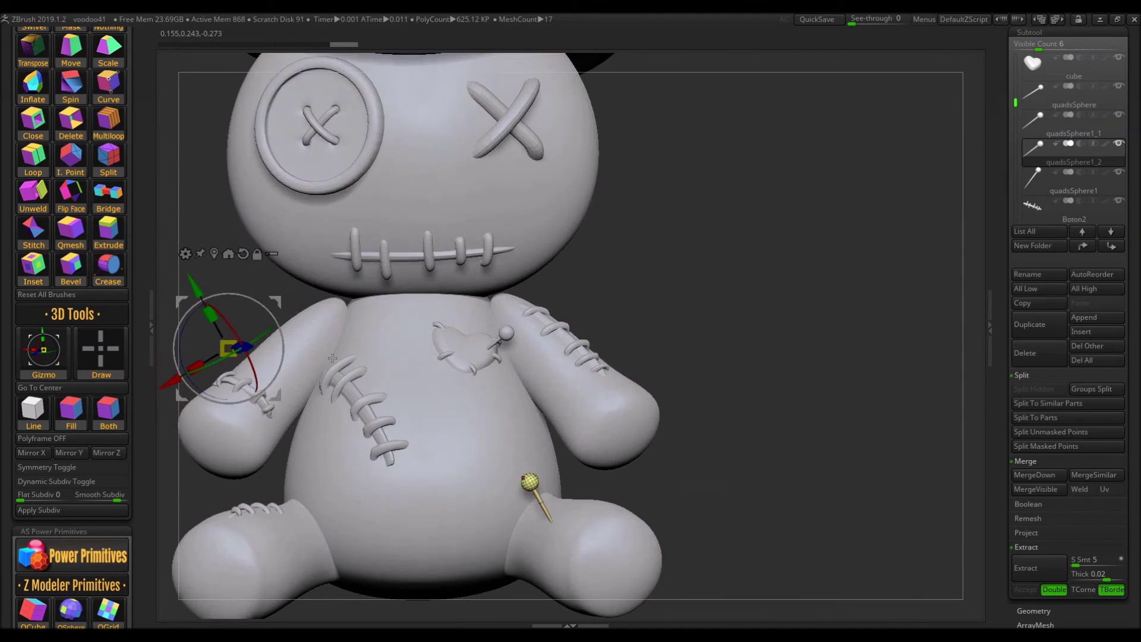